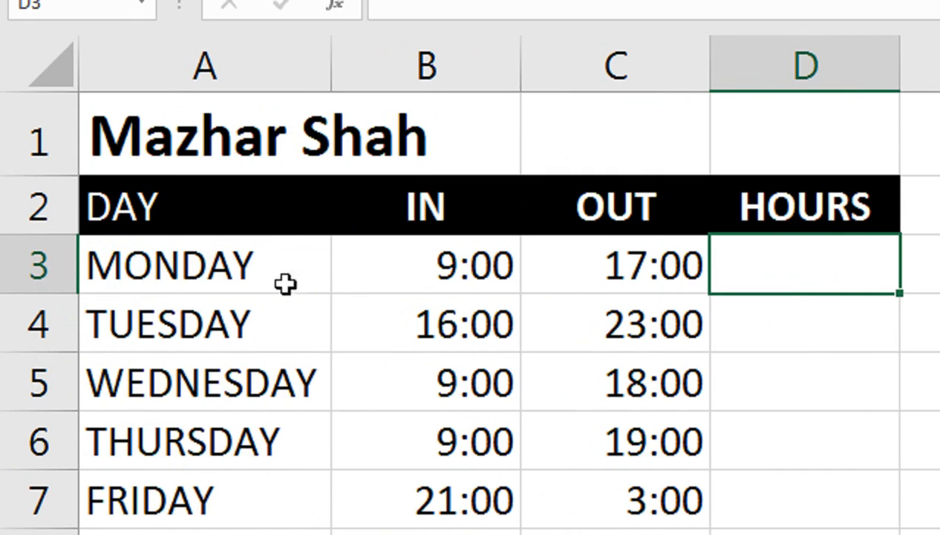
{"action": "left_click", "coordinate": [430, 261]}
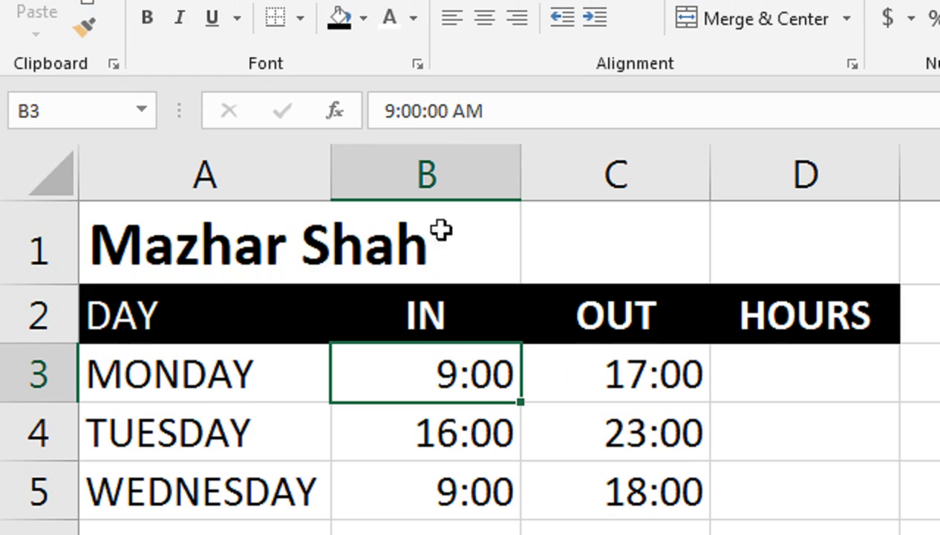
{"action": "left_click", "coordinate": [554, 377]}
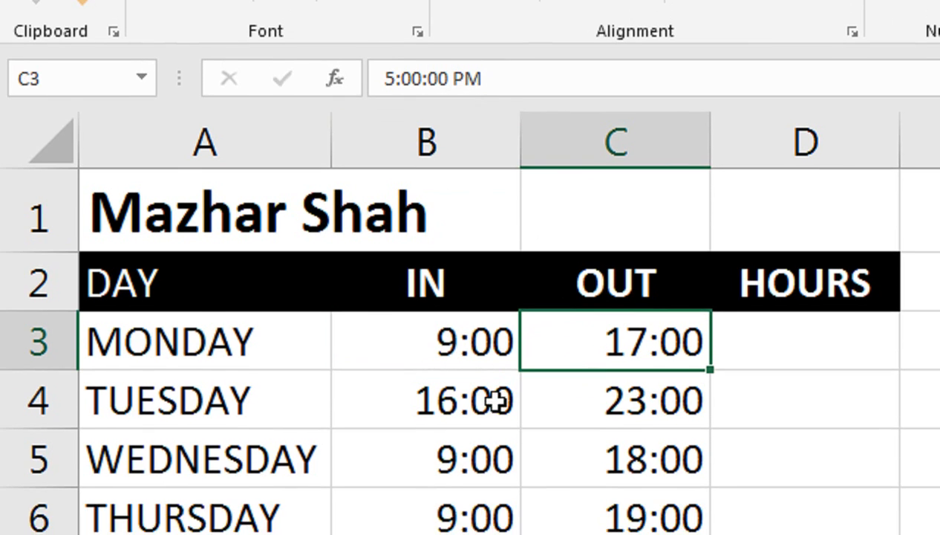
{"action": "left_click", "coordinate": [497, 401]}
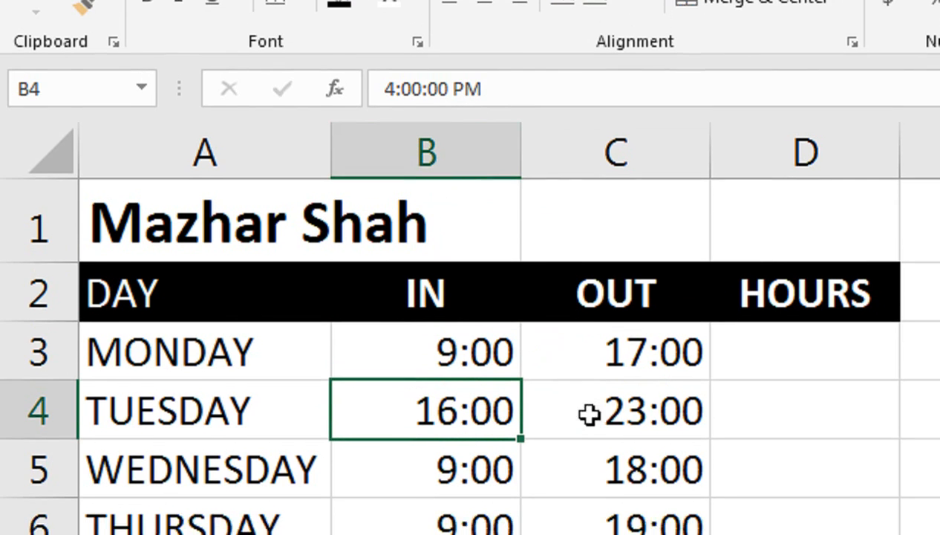
{"action": "left_click", "coordinate": [590, 429]}
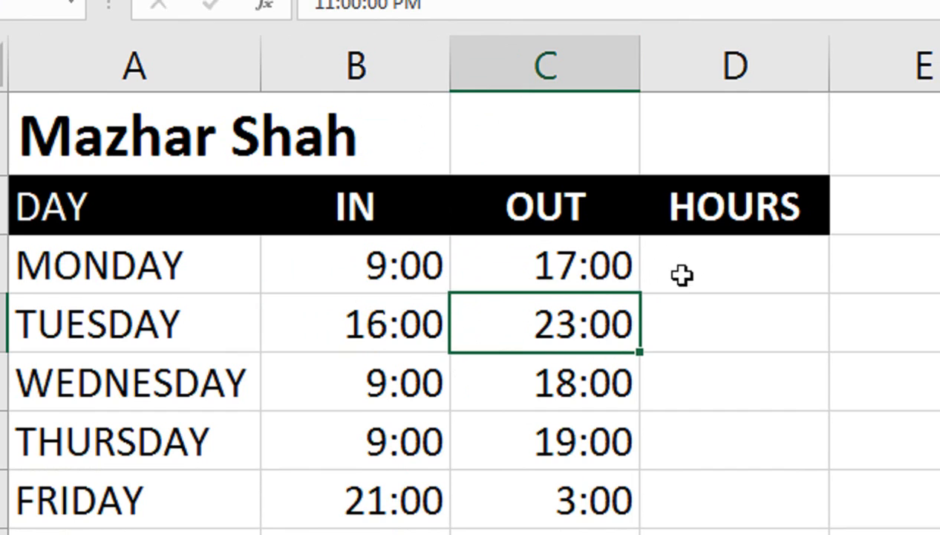
Calculate Monday's hours in D3 by subtracting the IN time from the OUT time with =C3-B3.
{"action": "left_click", "coordinate": [720, 274]}
{"action": "type", "text": "="}
{"action": "left_click", "coordinate": [556, 252]}
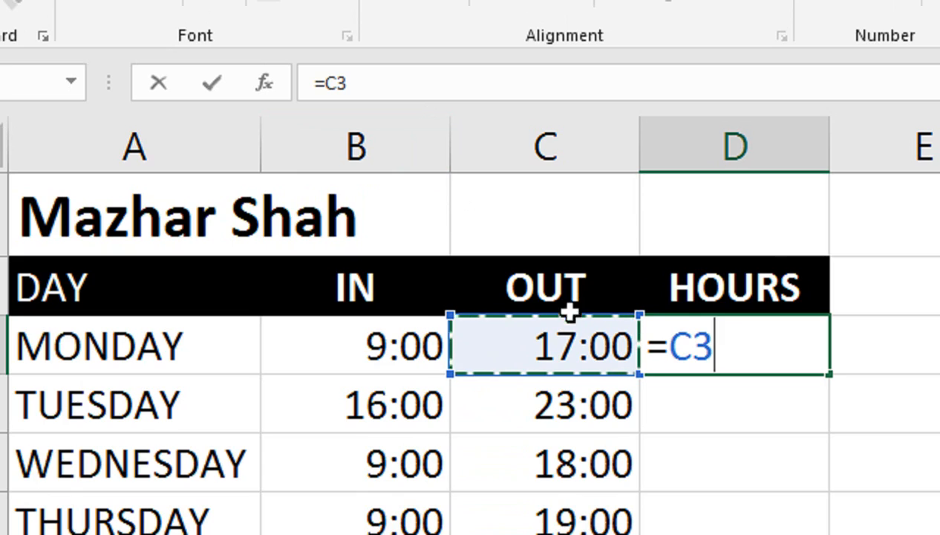
{"action": "type", "text": "-"}
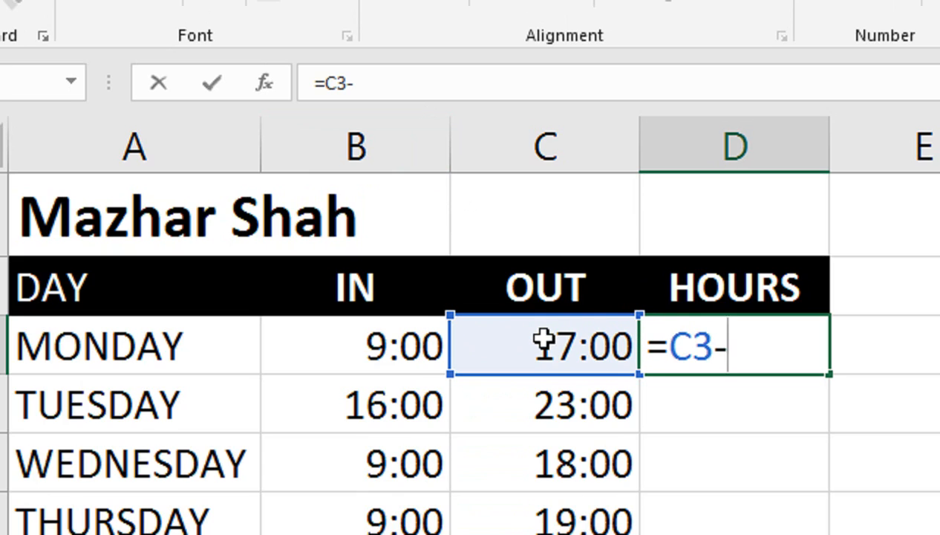
{"action": "left_click", "coordinate": [340, 354]}
{"action": "key", "text": "Return"}
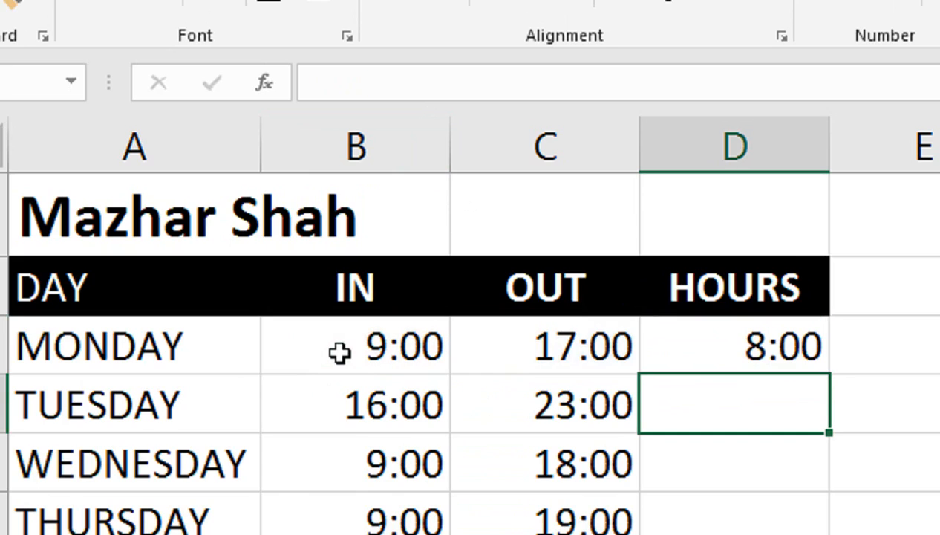
Fill Monday's subtraction formula down the HOURS column through Saturday and check Friday's overnight IN and OUT times.
{"action": "left_click", "coordinate": [712, 354]}
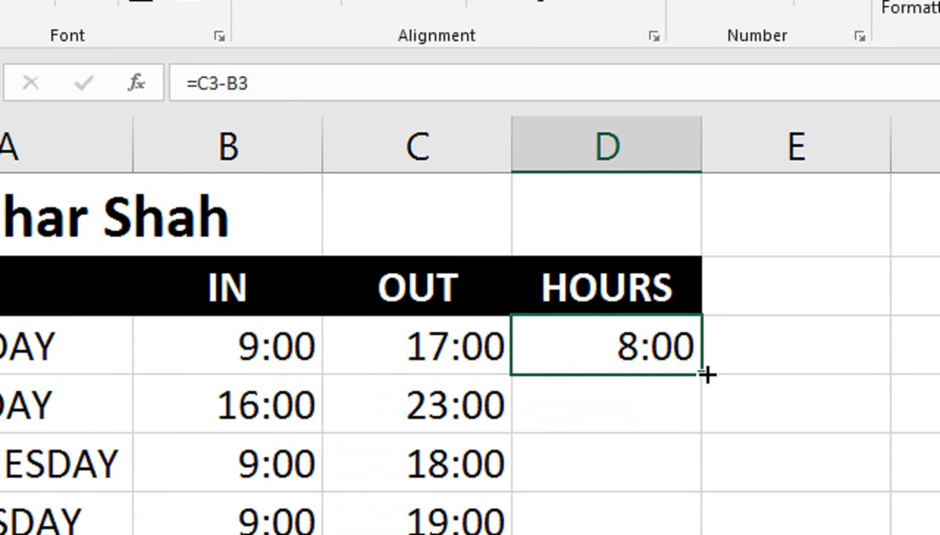
{"action": "left_click_drag", "start_coordinate": [706, 375], "coordinate": [692, 405]}
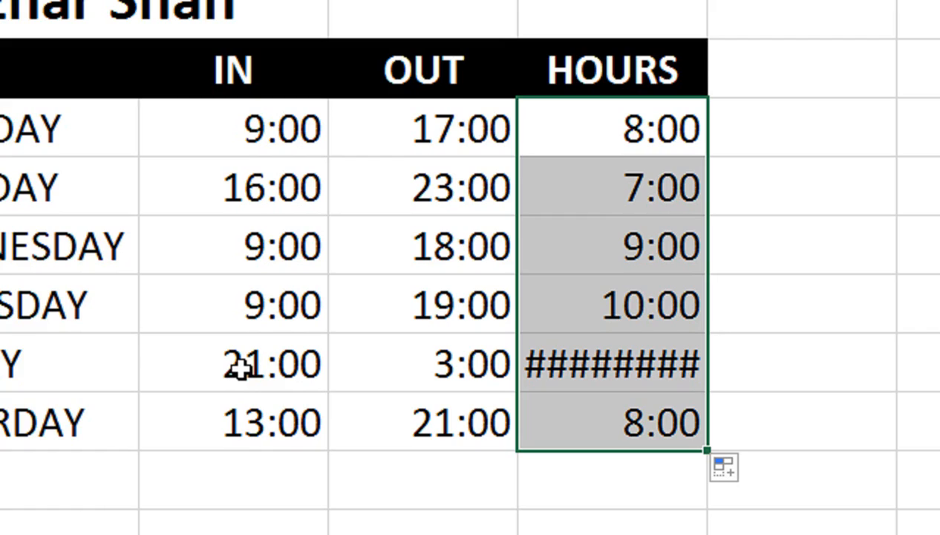
{"action": "left_click", "coordinate": [384, 363]}
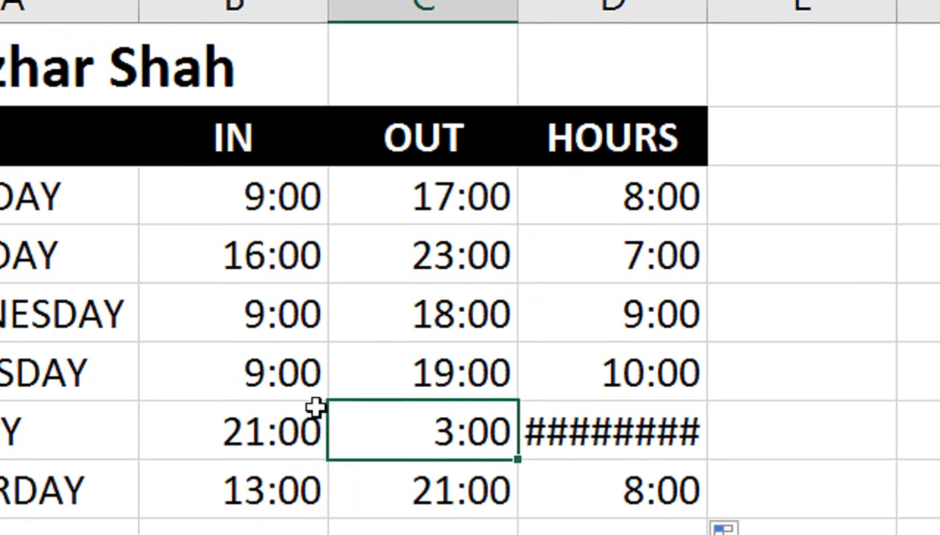
{"action": "left_click", "coordinate": [308, 424]}
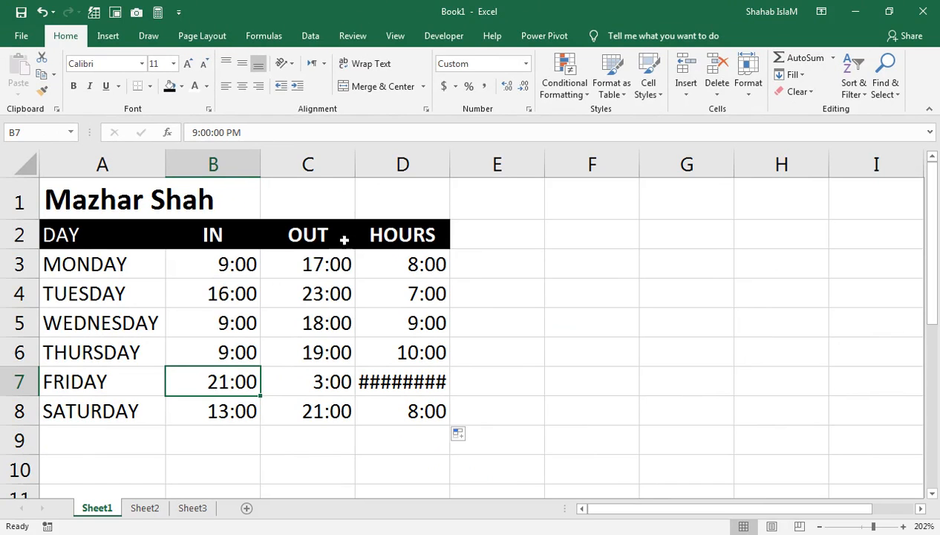
Change the formula in D3 to =MOD(C3-B3,1) and fill it down the HOURS column through Saturday.
{"action": "left_click", "coordinate": [379, 260]}
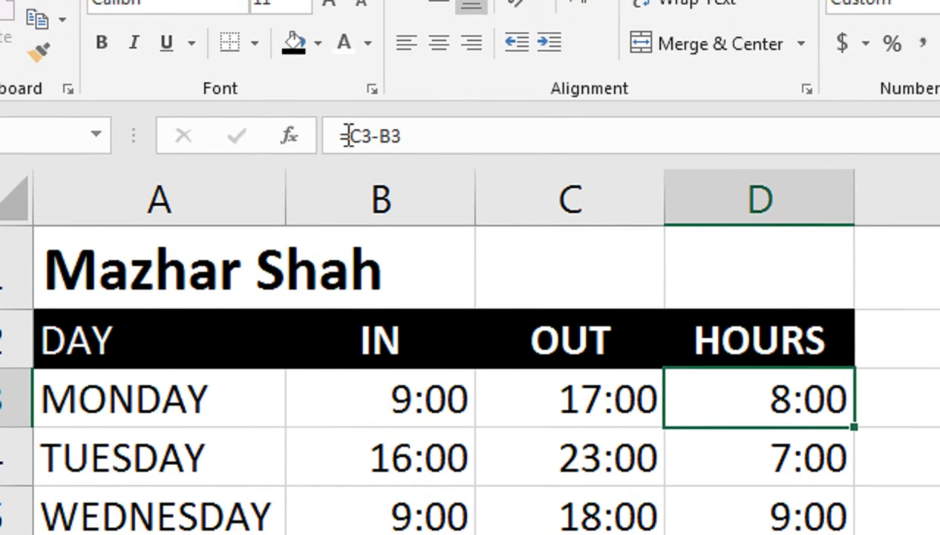
{"action": "left_click", "coordinate": [348, 135]}
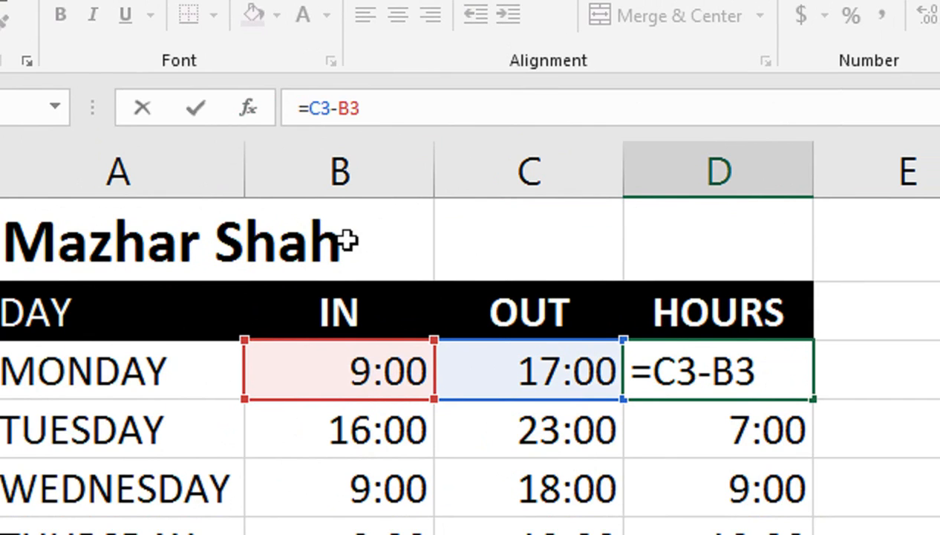
{"action": "type", "text": "MI"}
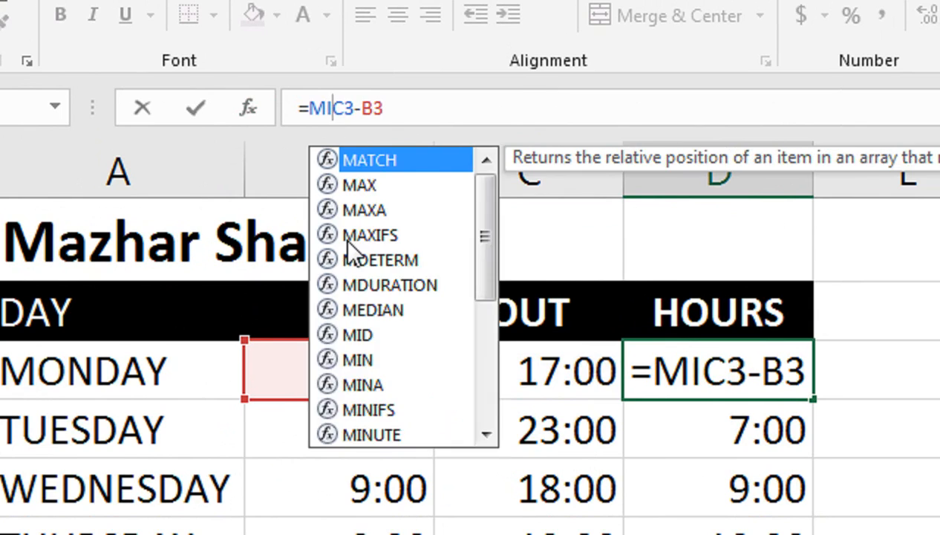
{"action": "key", "text": "BackSpace"}
{"action": "type", "text": "O"}
{"action": "key", "text": "Tab"}
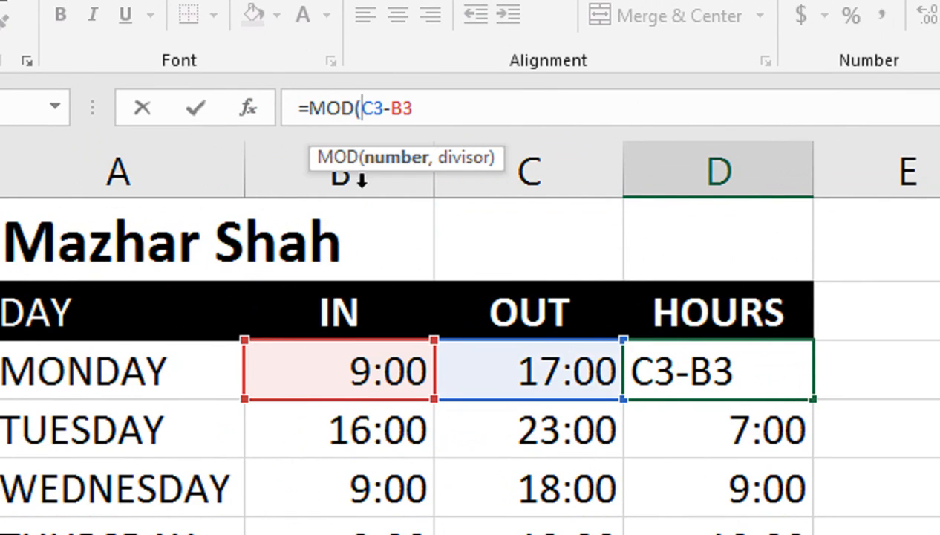
{"action": "type", "text": ",1"}
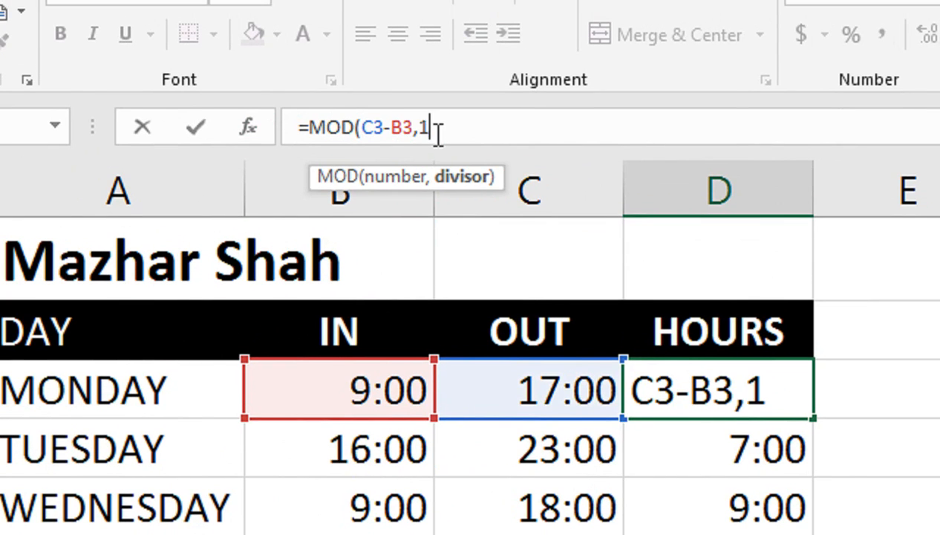
{"action": "type", "text": ")"}
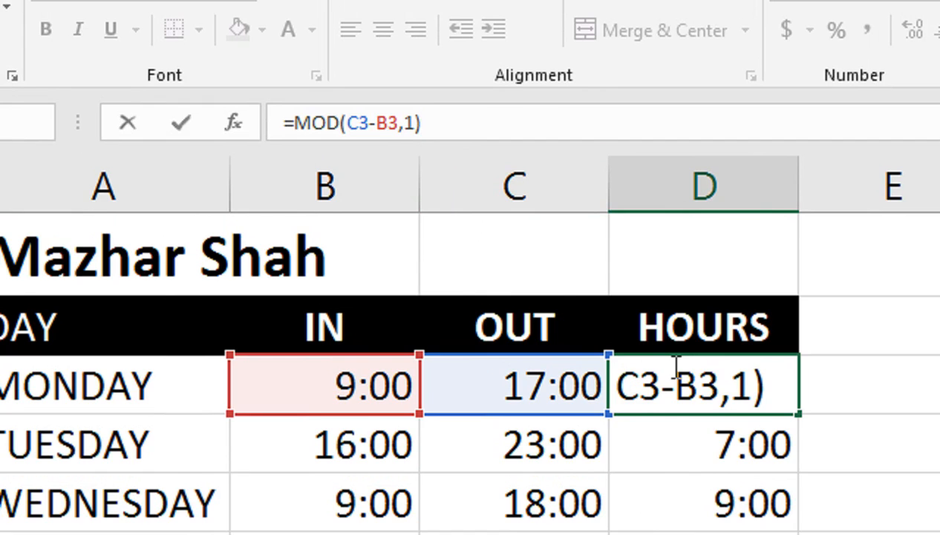
{"action": "key", "text": "Return"}
{"action": "left_click", "coordinate": [699, 390]}
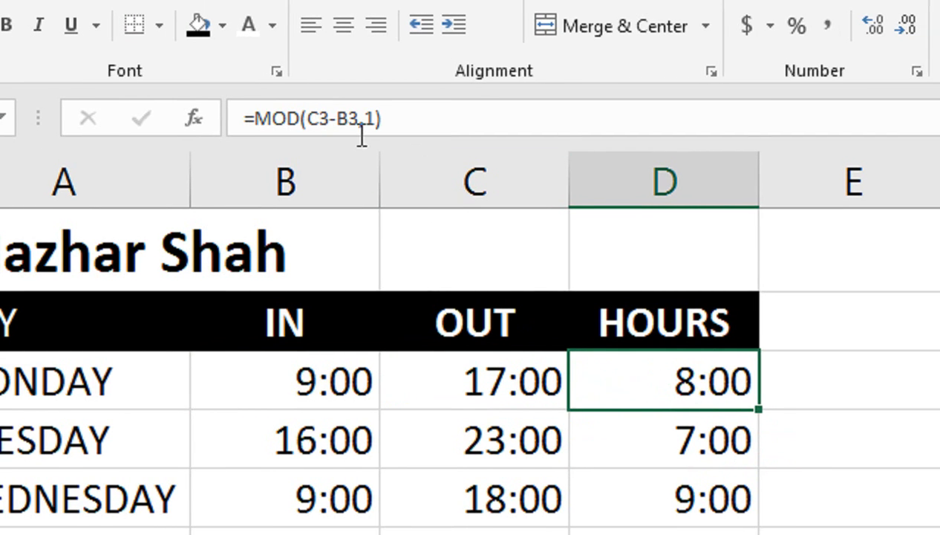
{"action": "left_click_drag", "start_coordinate": [759, 403], "coordinate": [699, 440]}
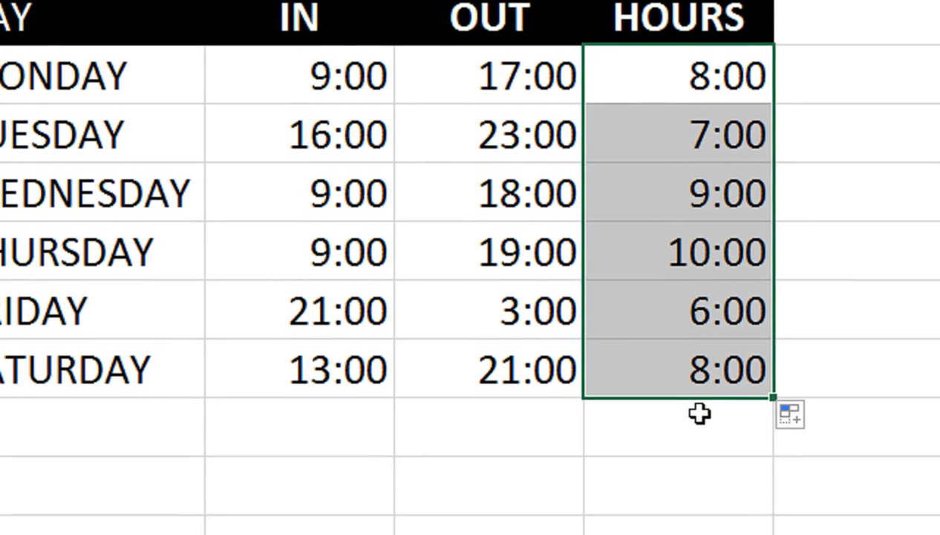
Total the weekly hours in D9 with =SUM(D3:D8).
{"action": "left_click", "coordinate": [698, 401]}
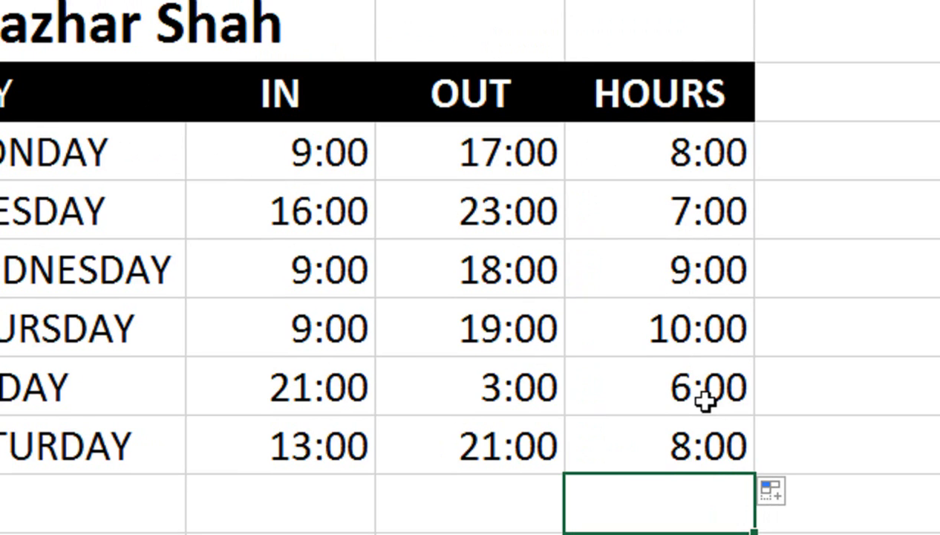
{"action": "key", "text": "alt+equal"}
{"action": "key", "text": "Return"}
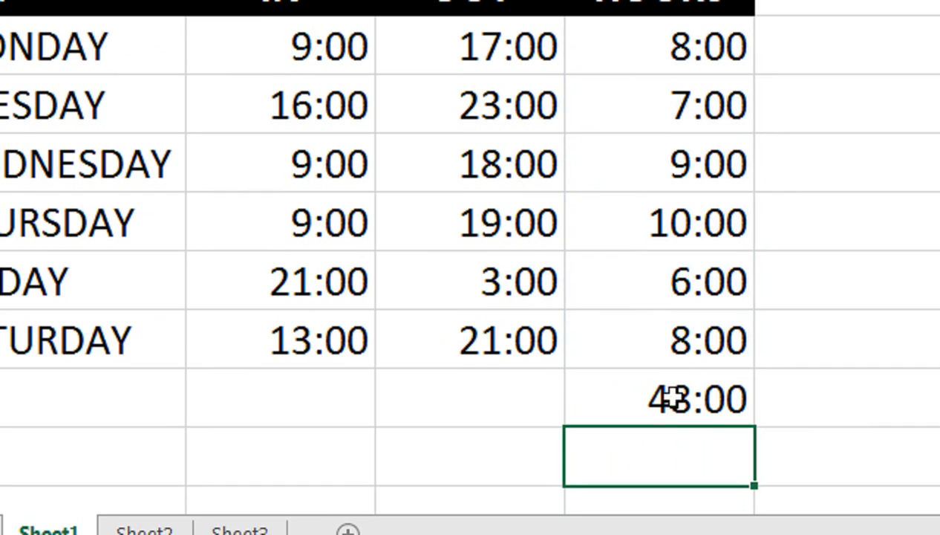
Apply the custom number format [h]:mm to the hours total in D9.
{"action": "left_click", "coordinate": [671, 399]}
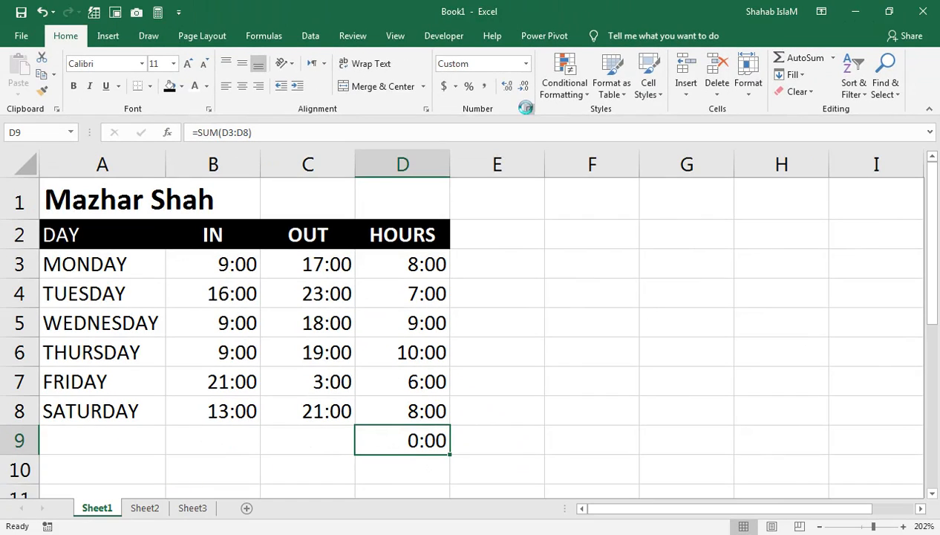
{"action": "left_click", "coordinate": [579, 219]}
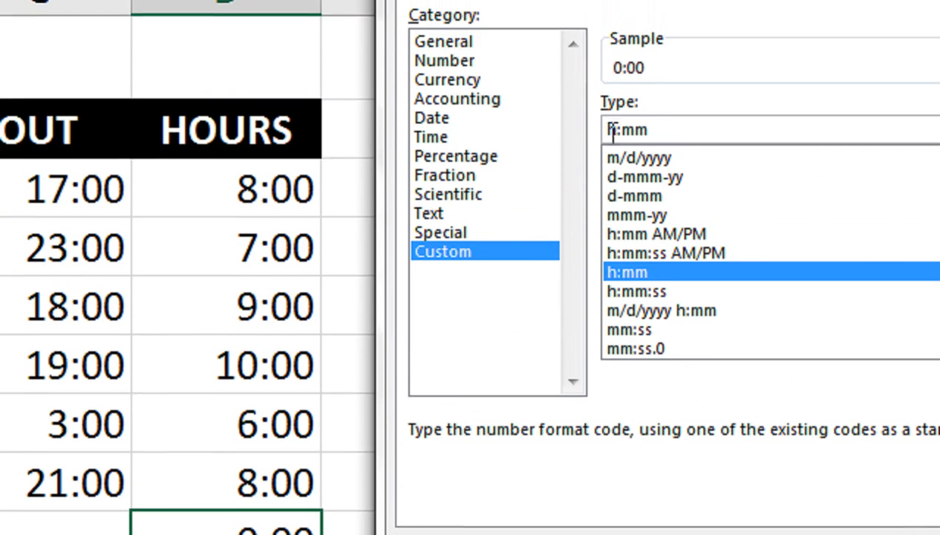
{"action": "left_click", "coordinate": [618, 136]}
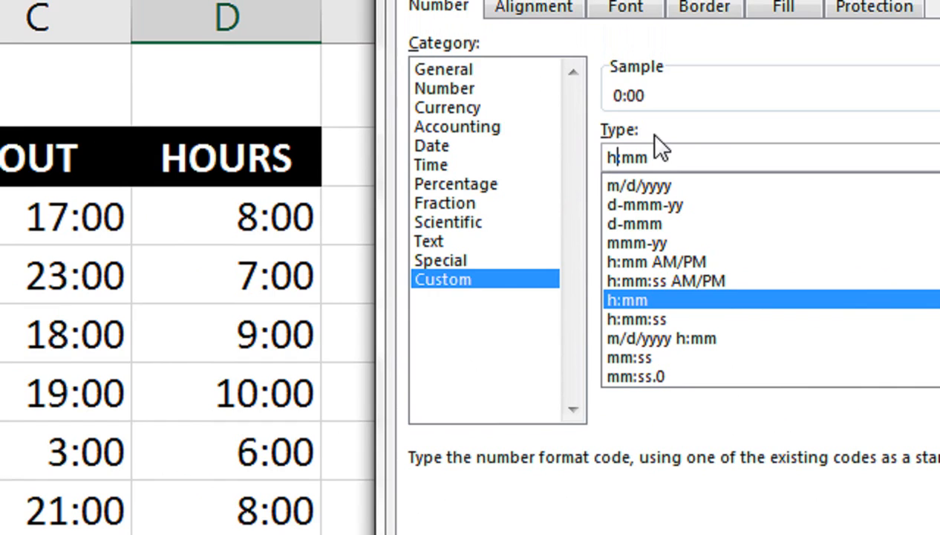
{"action": "type", "text": "]"}
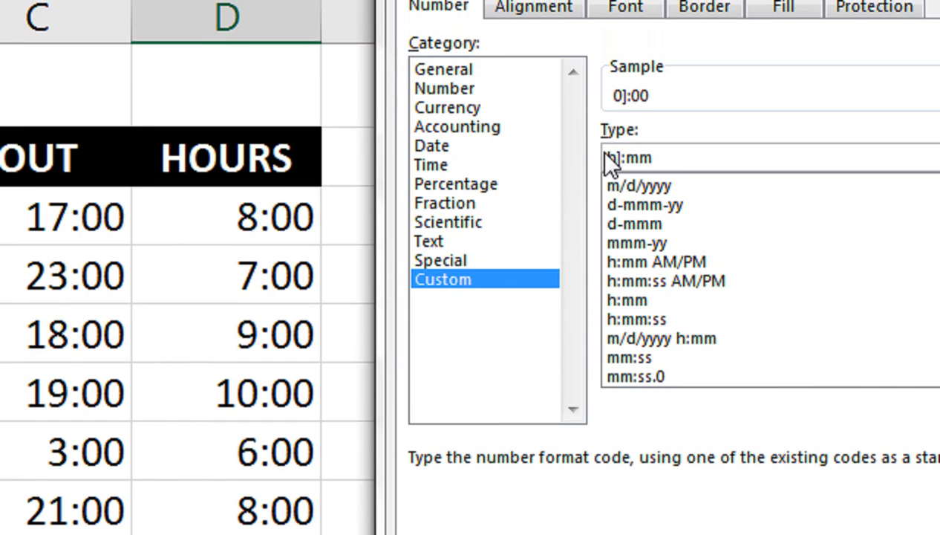
{"action": "type", "text": "["}
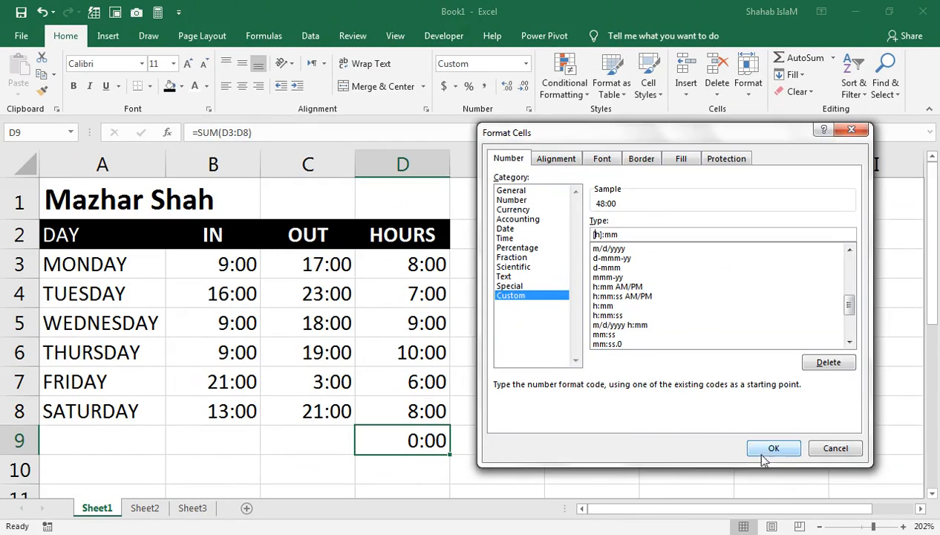
{"action": "left_click", "coordinate": [772, 447]}
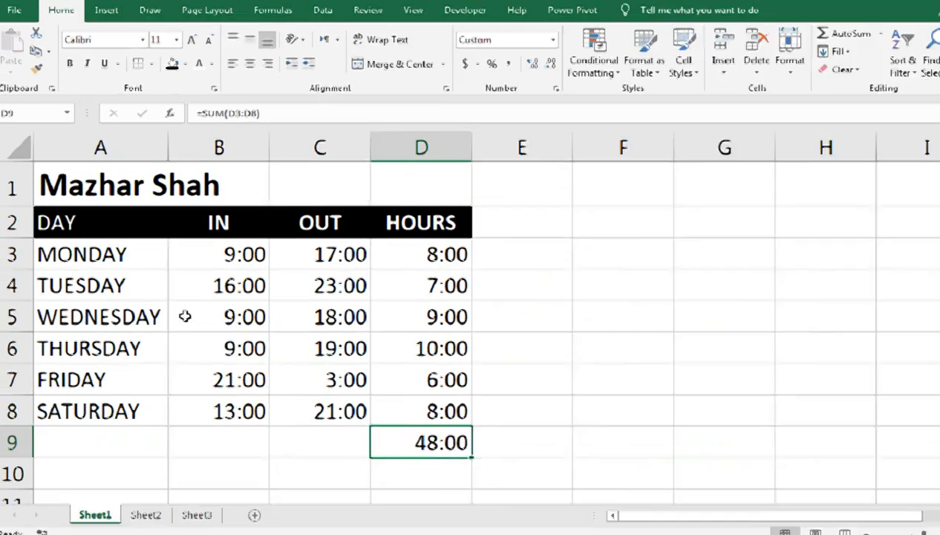
{"action": "left_click", "coordinate": [327, 248]}
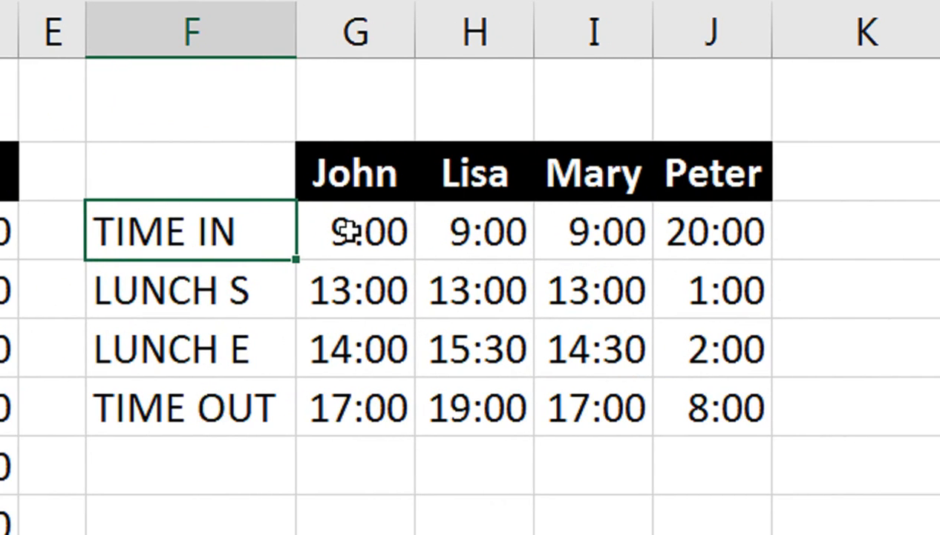
{"action": "left_click", "coordinate": [363, 291]}
{"action": "left_click", "coordinate": [346, 355]}
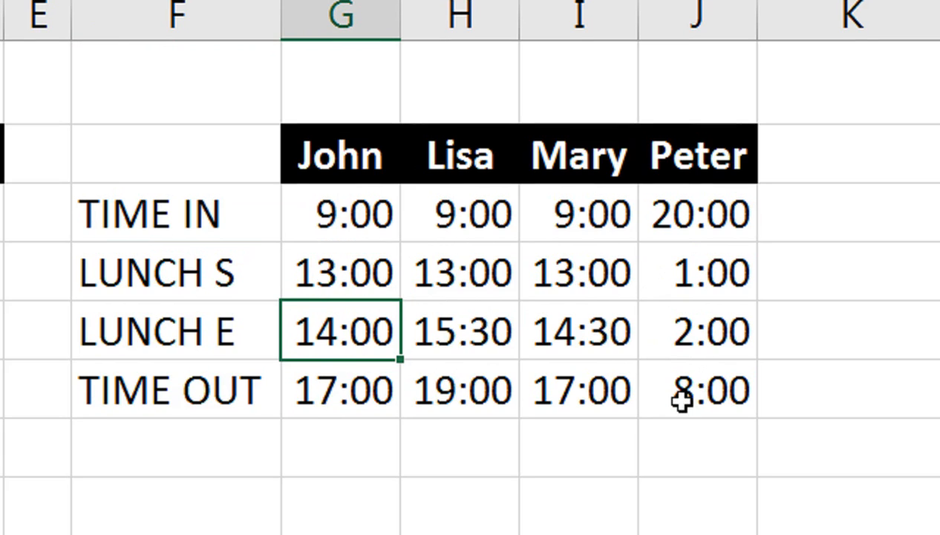
Calculate the first employee's working hours excluding lunch in G7, below TIME OUT, with the formula =(G6-G5)+(G4-G3).
{"action": "left_click", "coordinate": [341, 444]}
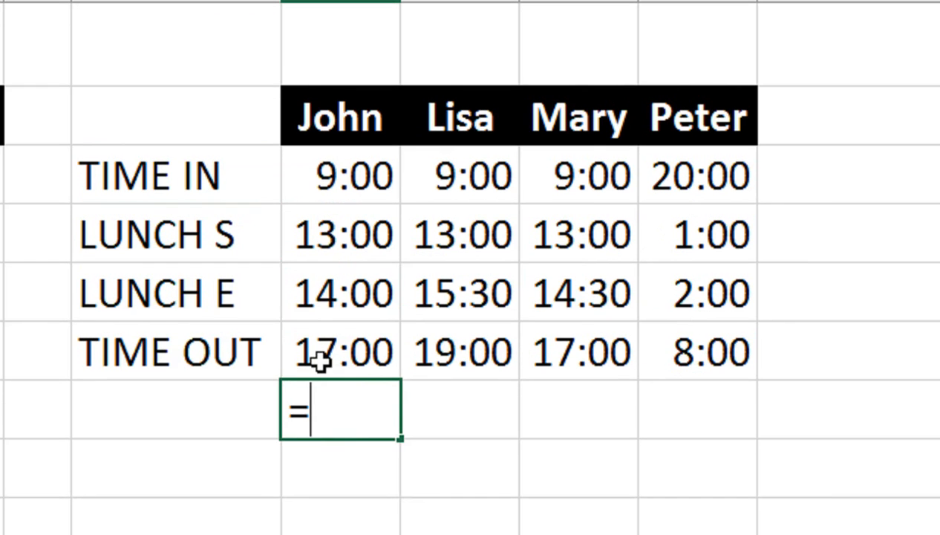
{"action": "type", "text": "=("}
{"action": "key", "text": "Up"}
{"action": "key", "text": "Up"}
{"action": "key", "text": "Up"}
{"action": "key", "text": "Up"}
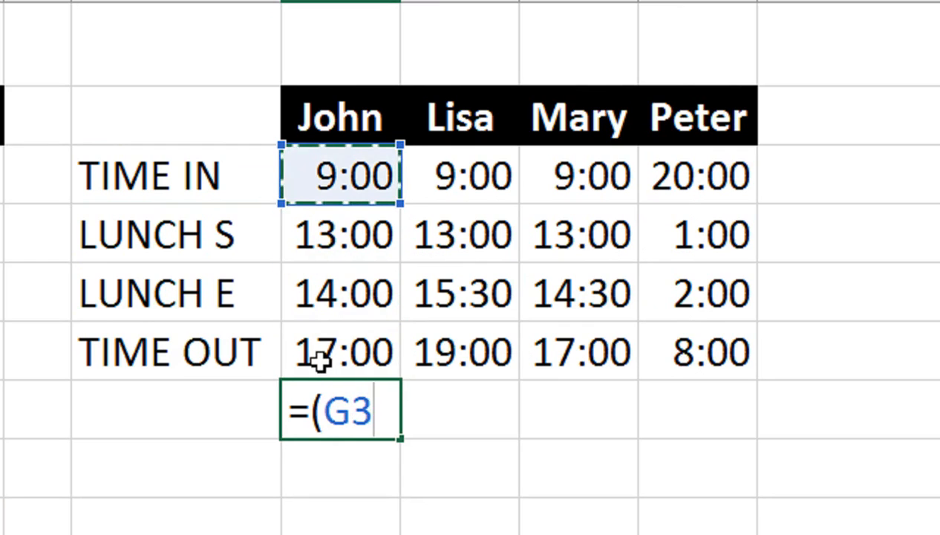
{"action": "key", "text": "Down"}
{"action": "key", "text": "Down"}
{"action": "key", "text": "Down"}
{"action": "type", "text": "-"}
{"action": "key", "text": "Up"}
{"action": "key", "text": "Up"}
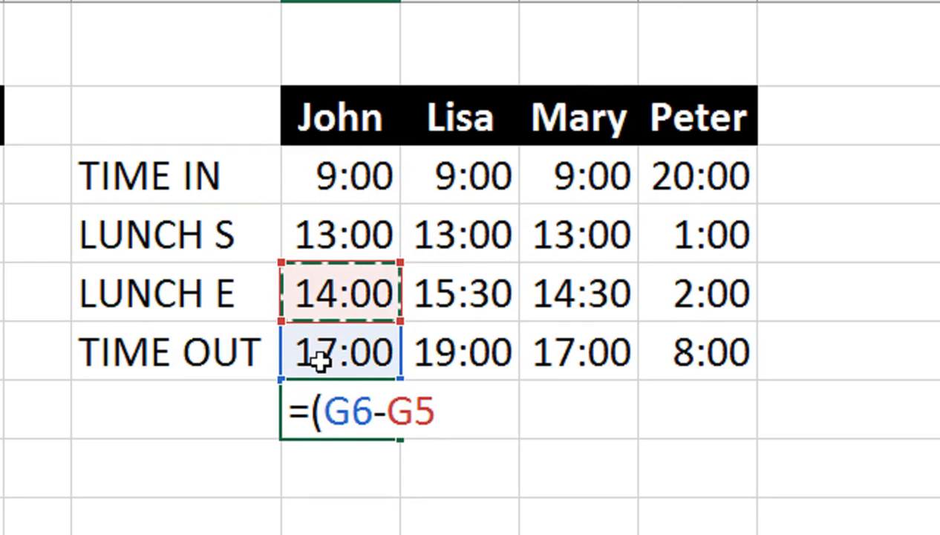
{"action": "type", "text": ")+("}
{"action": "key", "text": "Up"}
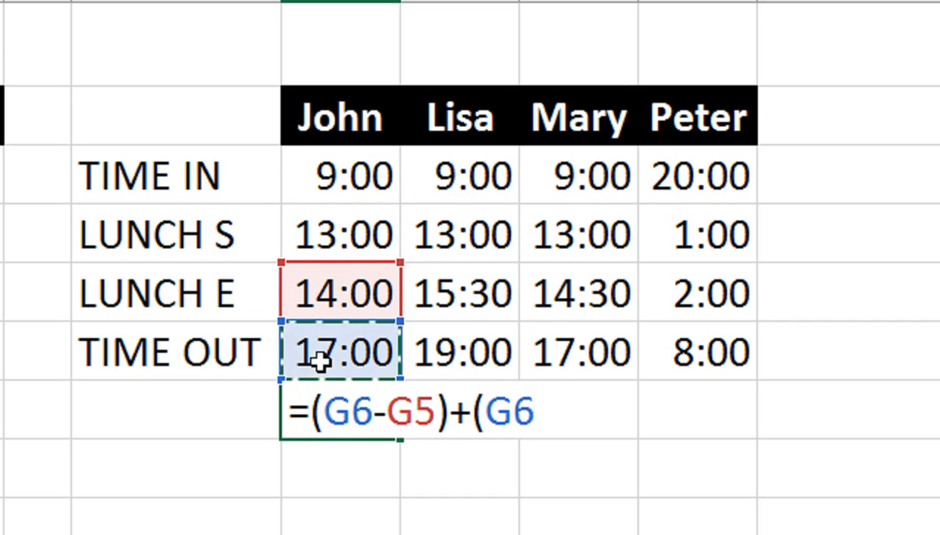
{"action": "key", "text": "Up"}
{"action": "key", "text": "Up"}
{"action": "key", "text": "Up"}
{"action": "key", "text": "Down"}
{"action": "type", "text": "-"}
{"action": "key", "text": "Up"}
{"action": "key", "text": "Up"}
{"action": "key", "text": "Up"}
{"action": "key", "text": "Up"}
{"action": "type", "text": ")"}
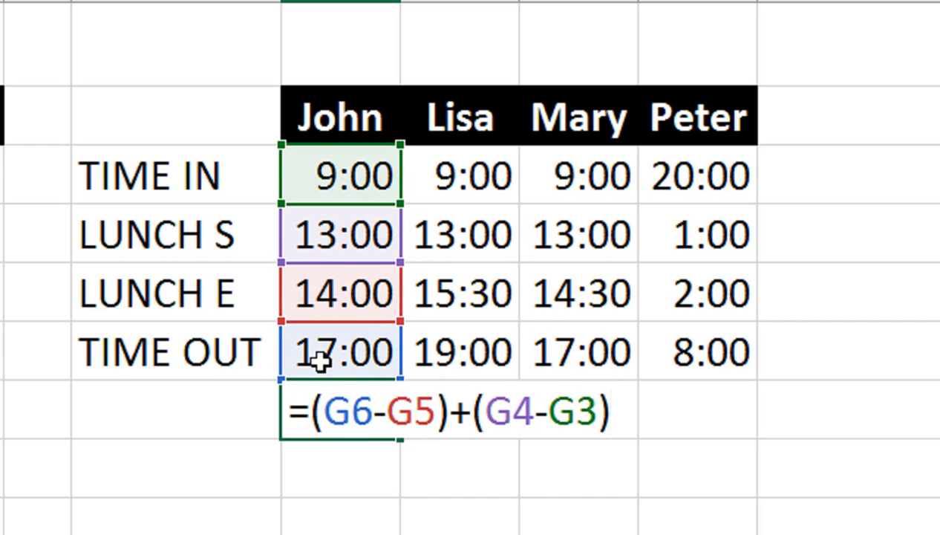
{"action": "key", "text": "Return"}
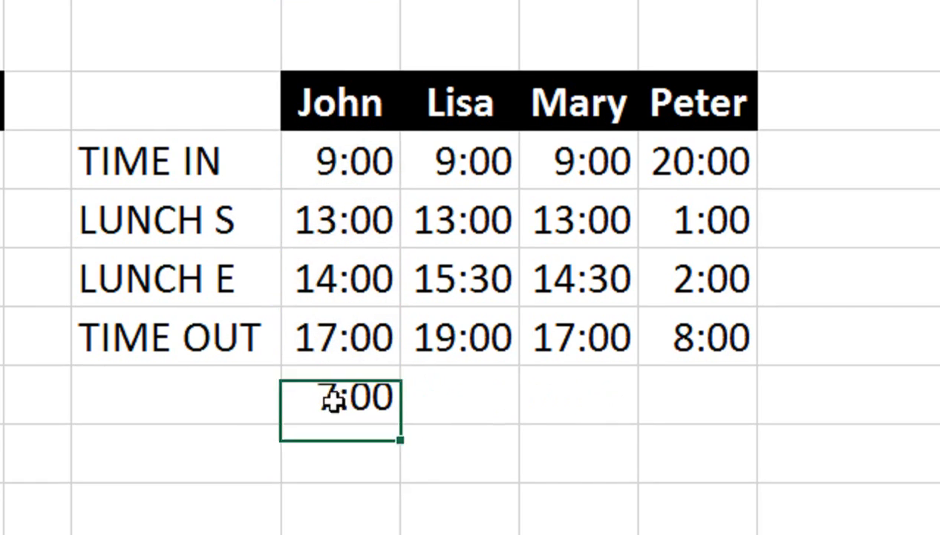
Fill the lunch-excluded hours formula in G7 across to J7 for the remaining employees.
{"action": "left_click", "coordinate": [350, 410]}
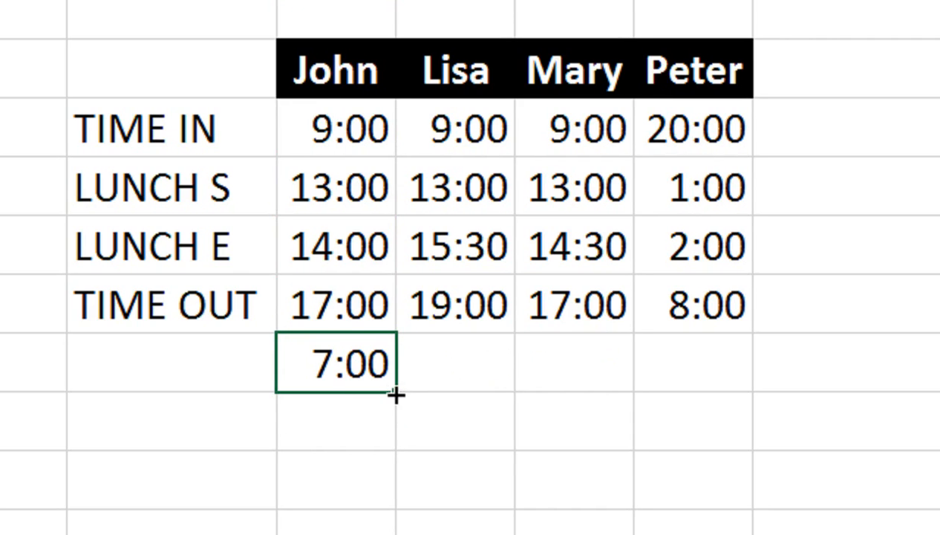
{"action": "left_click_drag", "start_coordinate": [396, 393], "coordinate": [712, 382]}
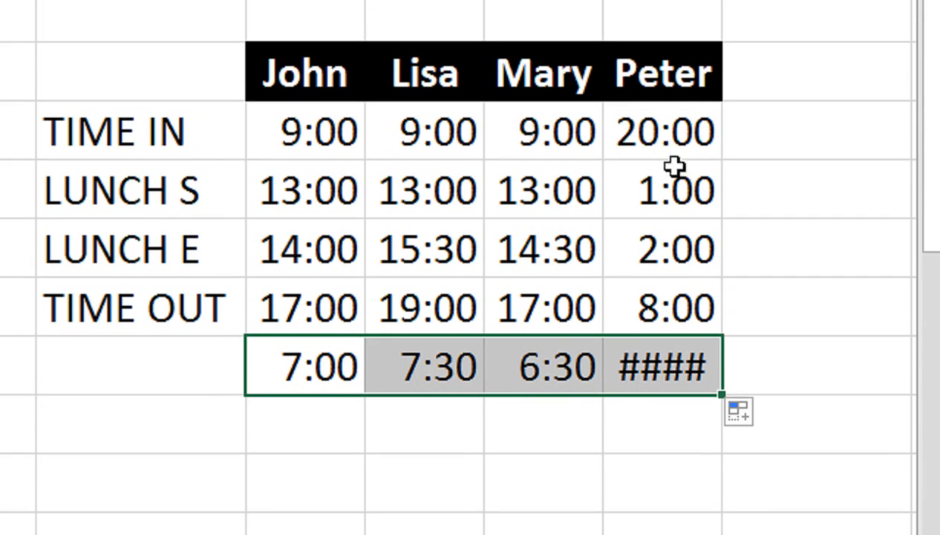
{"action": "mouse_move", "coordinate": [677, 338]}
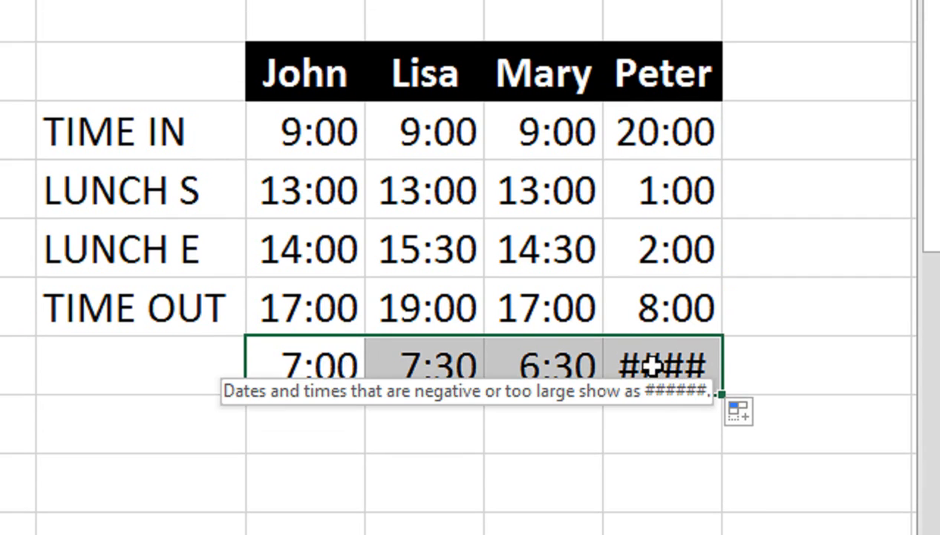
Enter the overnight-safe hours formula =MOD(G6-G5,1)+MOD(G4-G3,1) in G8.
{"action": "left_click", "coordinate": [320, 420]}
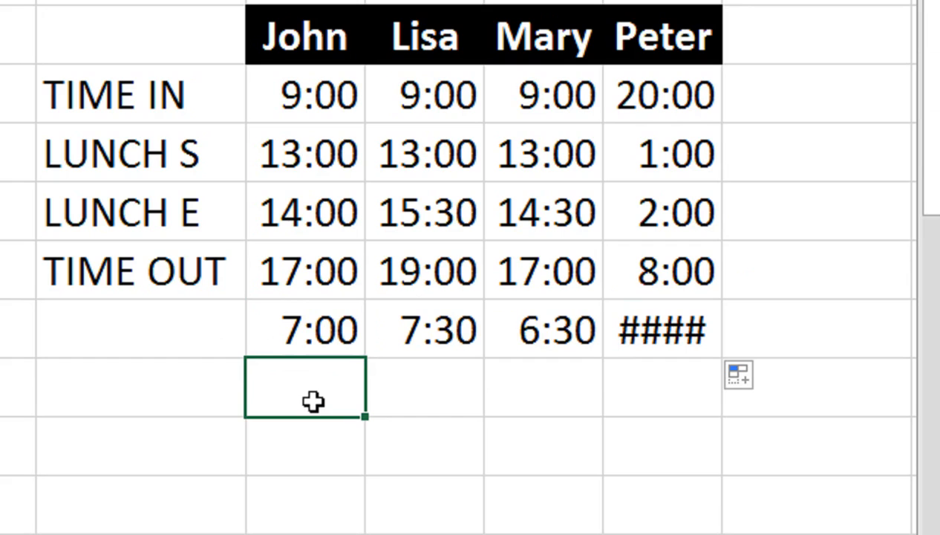
{"action": "type", "text": "=MOD("}
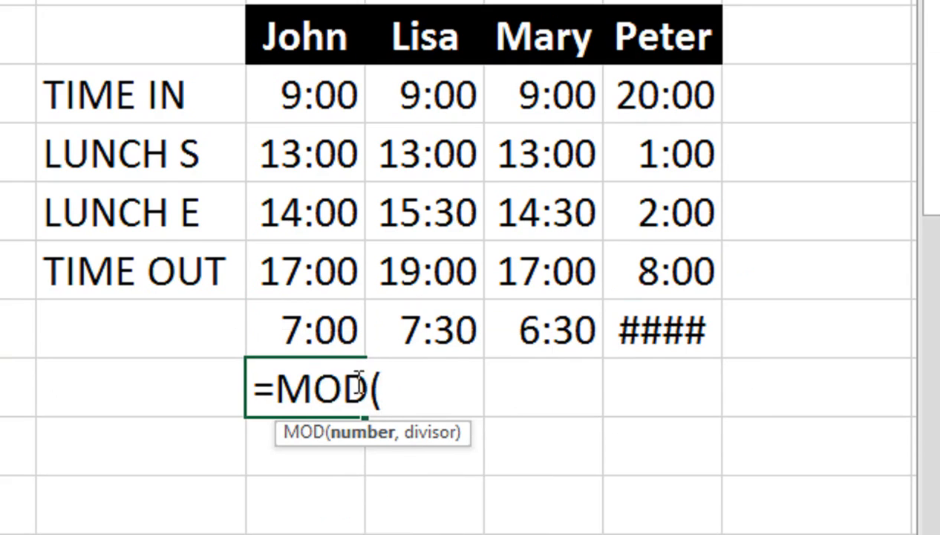
{"action": "left_click", "coordinate": [300, 259]}
{"action": "type", "text": "-"}
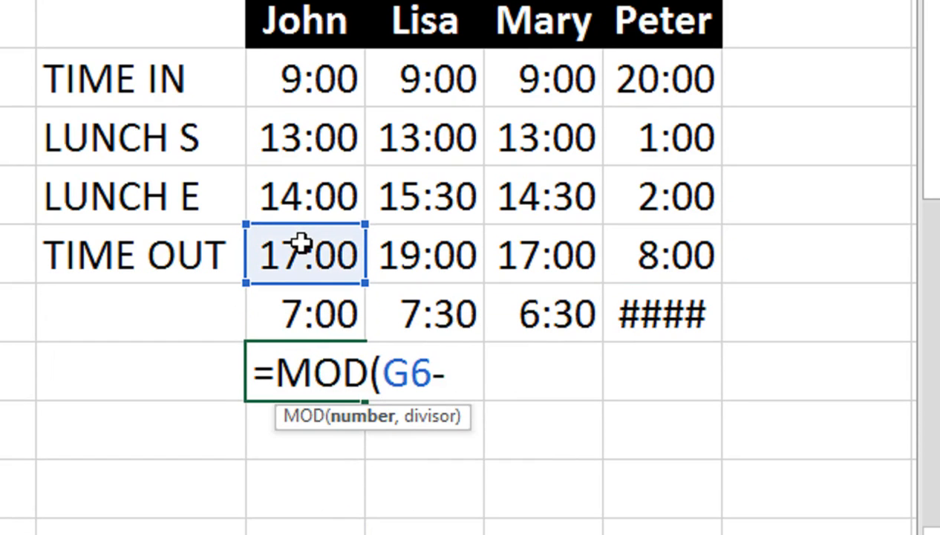
{"action": "left_click", "coordinate": [274, 193]}
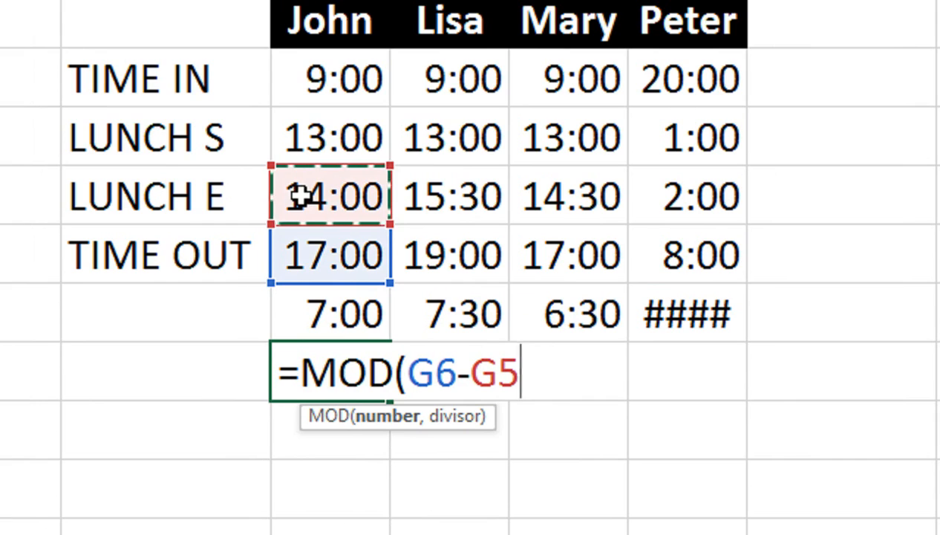
{"action": "type", "text": ",1"}
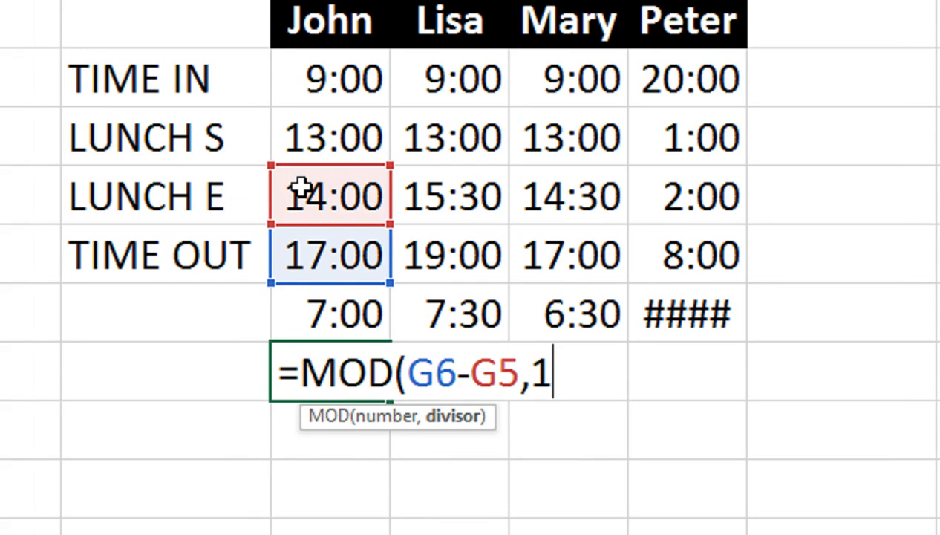
{"action": "type", "text": ")+"}
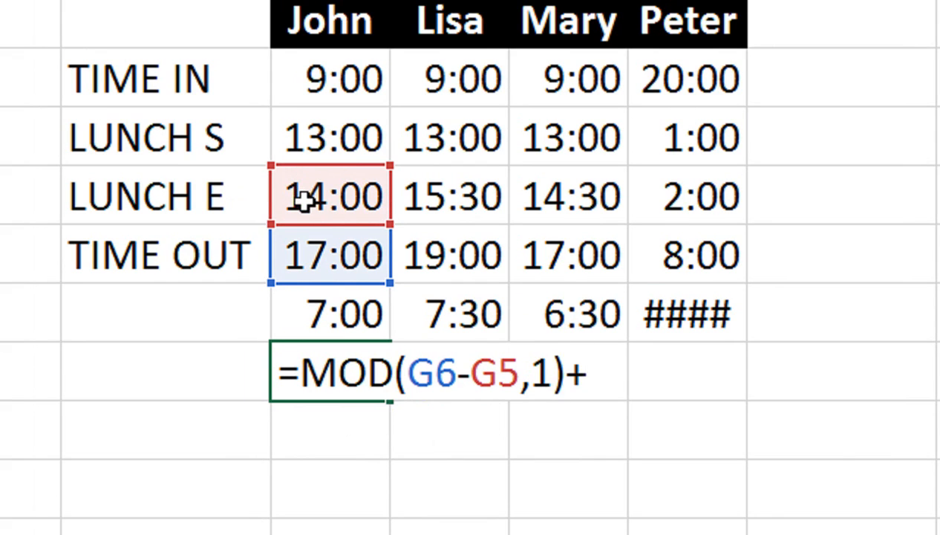
{"action": "type", "text": "MOD("}
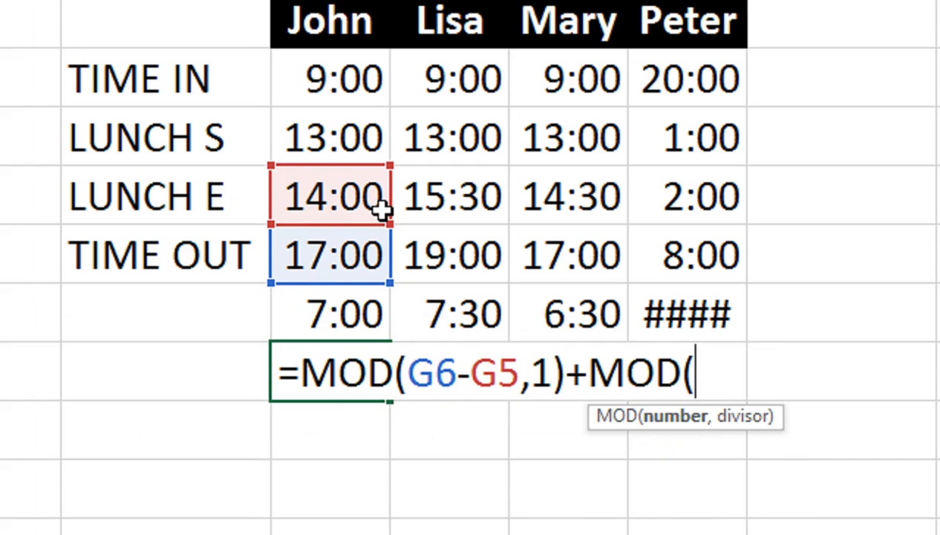
{"action": "left_click", "coordinate": [297, 139]}
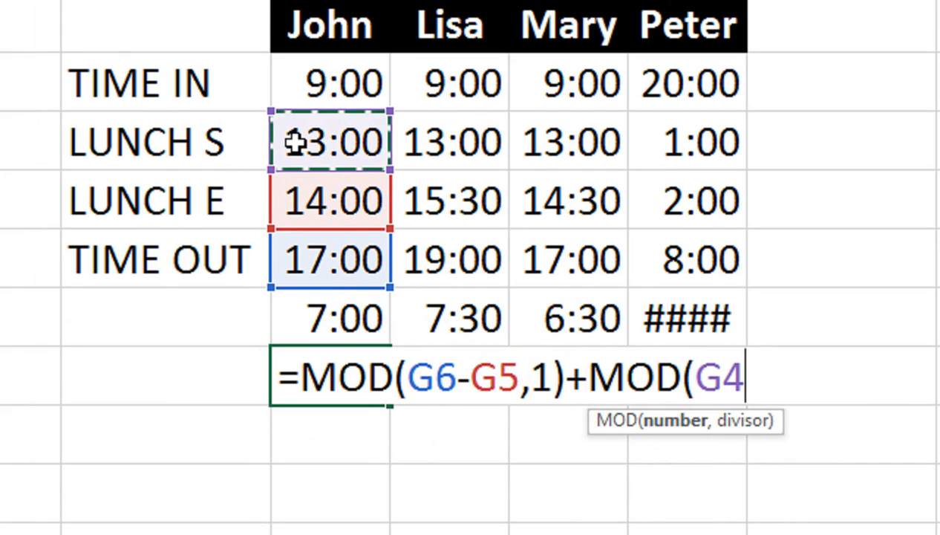
{"action": "type", "text": "-"}
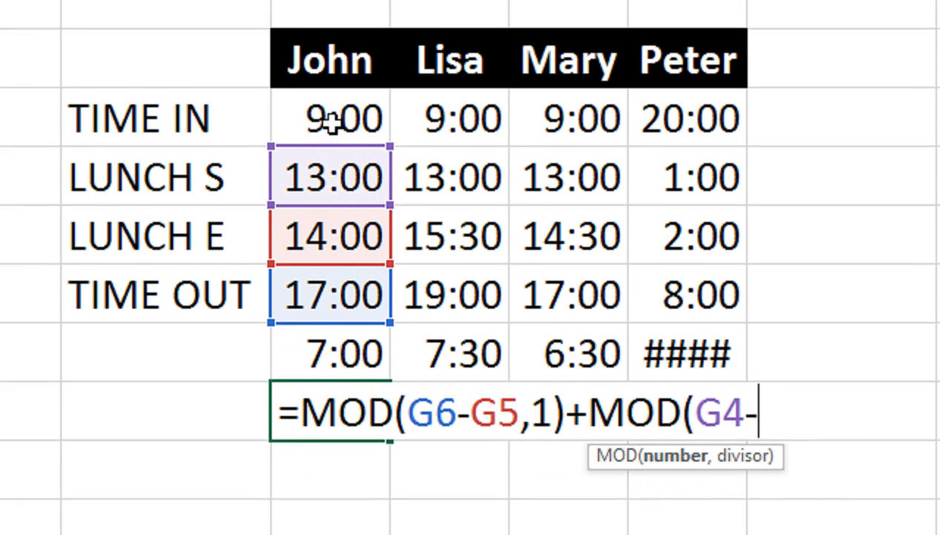
{"action": "left_click", "coordinate": [330, 84]}
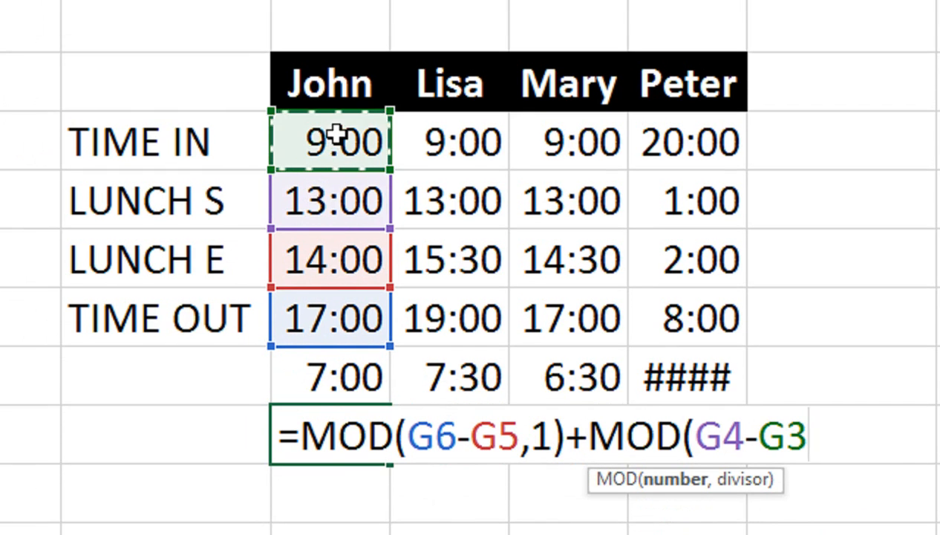
{"action": "type", "text": ",1)"}
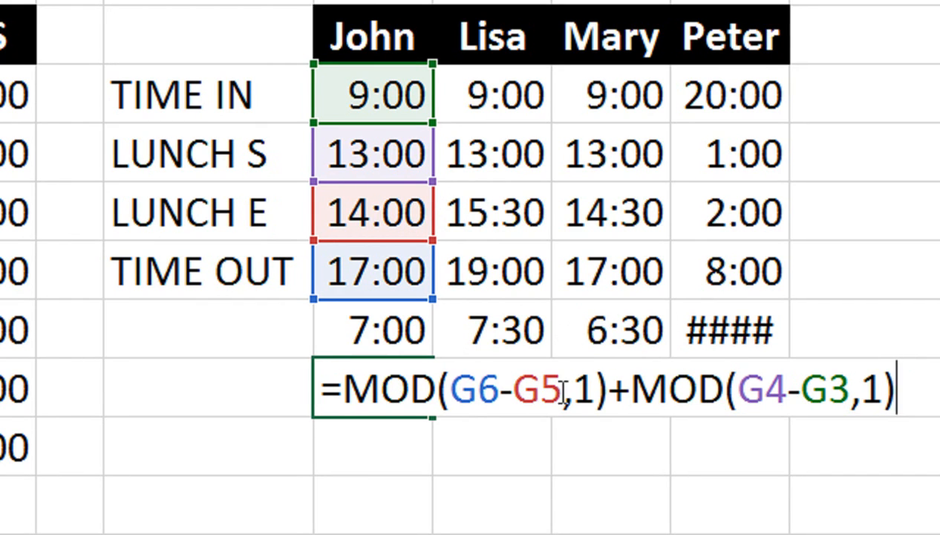
{"action": "key", "text": "Return"}
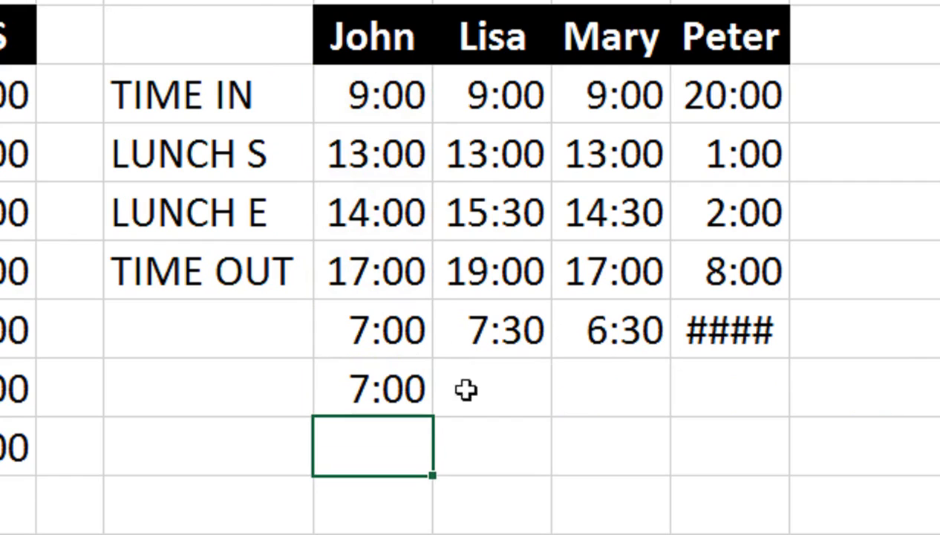
Review the simple subtraction formula in G7, and fill the MOD formula in G8 across to J8.
{"action": "left_click", "coordinate": [354, 382]}
{"action": "double_click", "coordinate": [362, 344]}
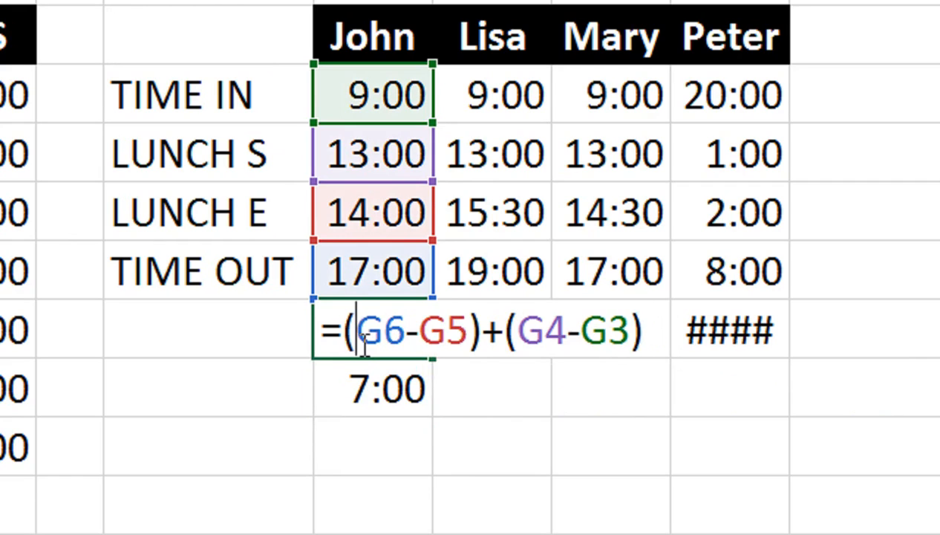
{"action": "key", "text": "Return"}
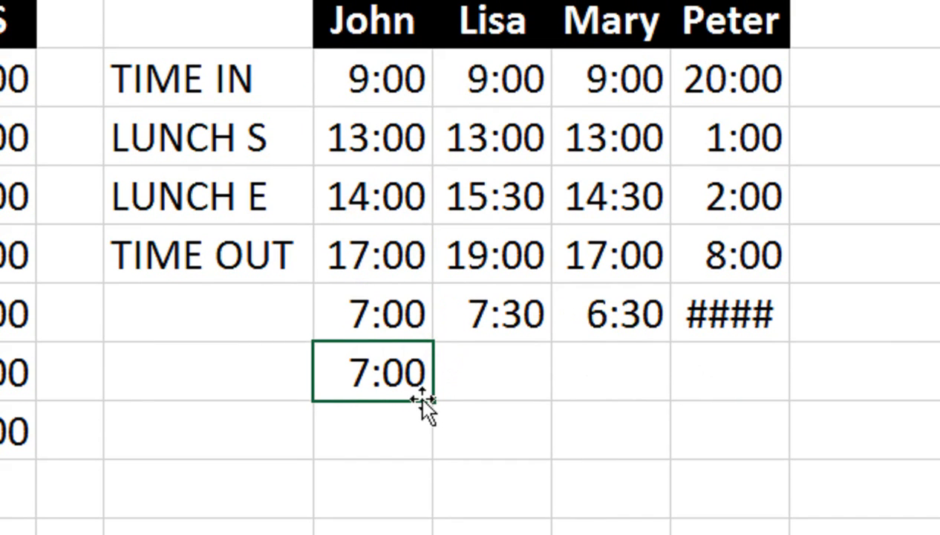
{"action": "left_click_drag", "start_coordinate": [439, 398], "coordinate": [764, 390]}
{"action": "left_click_drag", "start_coordinate": [705, 391], "coordinate": [668, 391]}
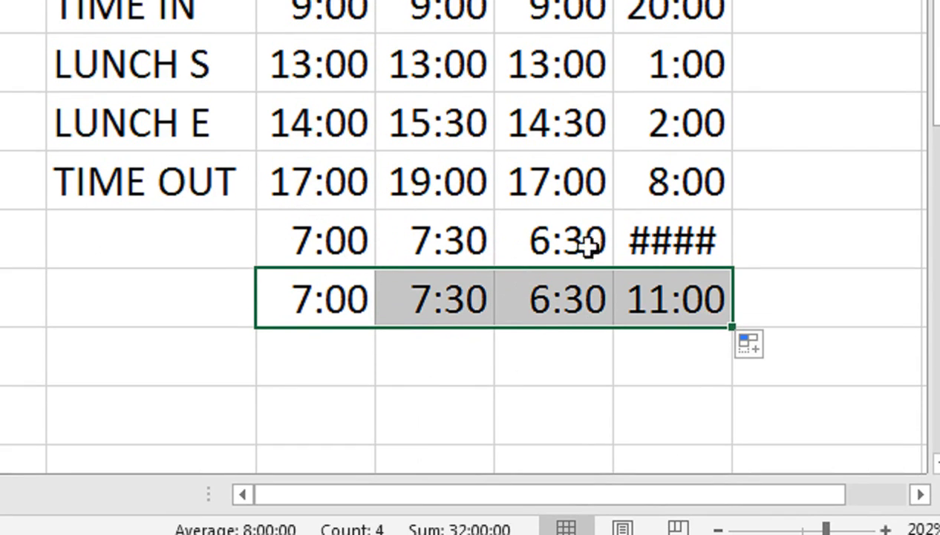
{"action": "mouse_move", "coordinate": [643, 228]}
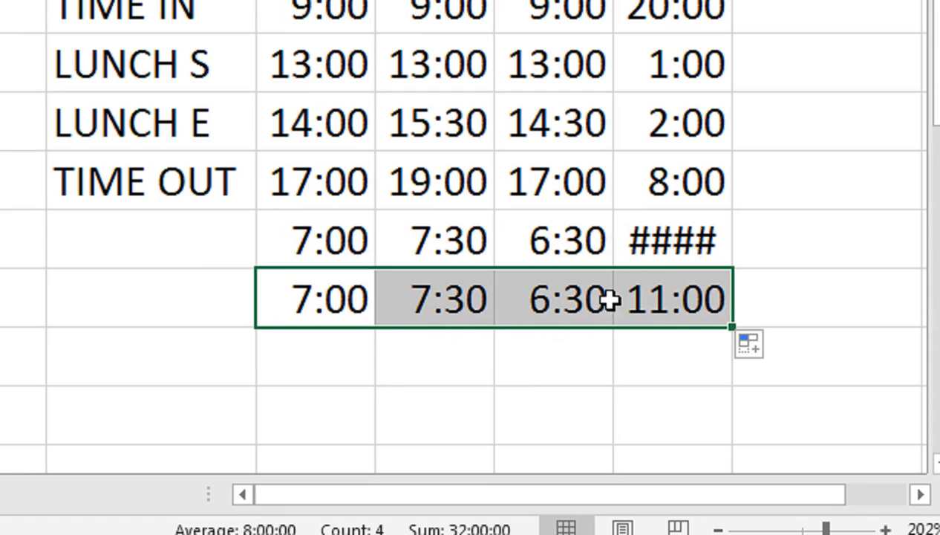
{"action": "left_click", "coordinate": [562, 243]}
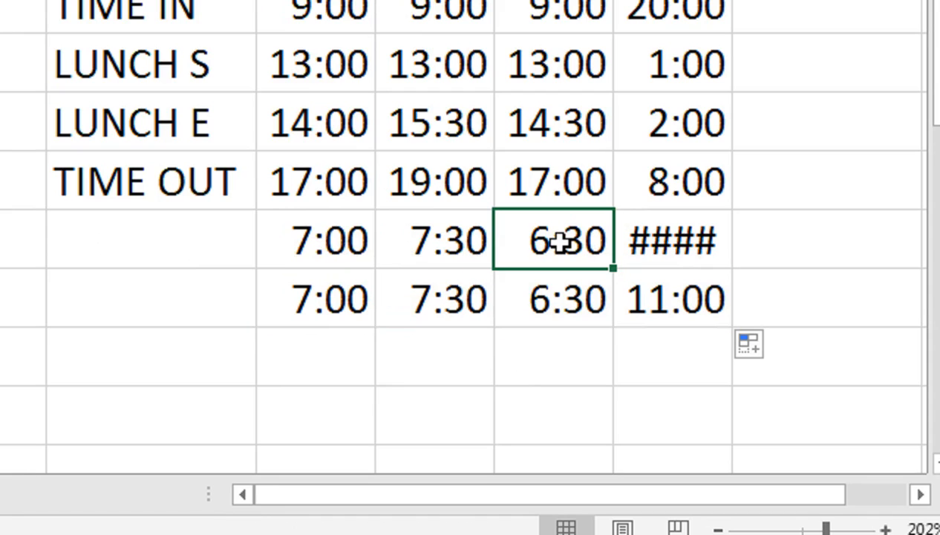
Apply the custom number format h:mm AM/PM to the employees' clock and lunch times in G3:J6.
{"action": "left_click", "coordinate": [320, 183]}
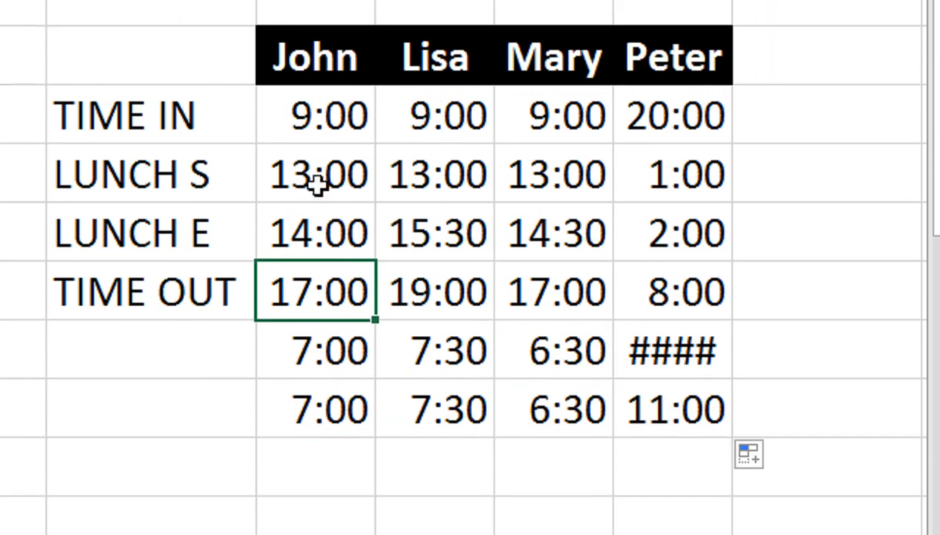
{"action": "left_click_drag", "start_coordinate": [336, 123], "coordinate": [633, 317]}
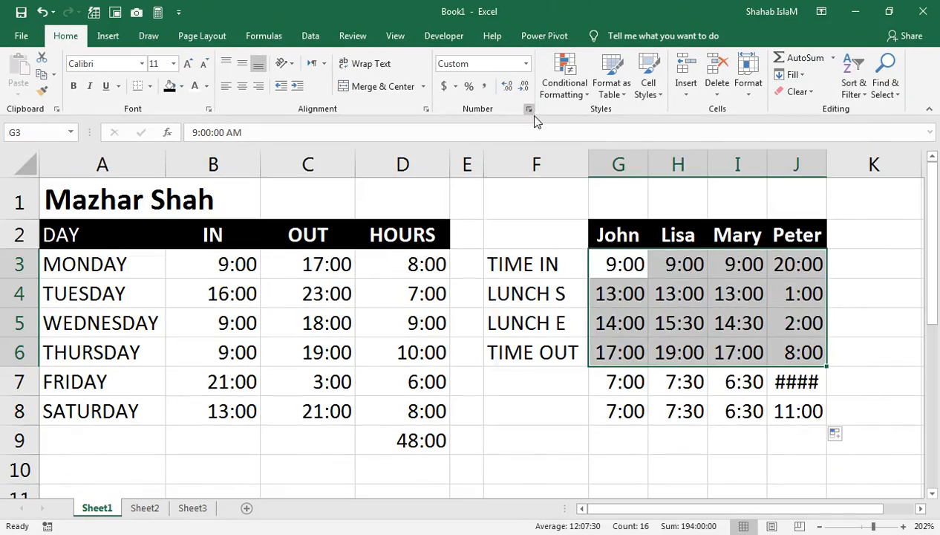
{"action": "left_click", "coordinate": [623, 218]}
{"action": "left_click_drag", "start_coordinate": [645, 265], "coordinate": [631, 278]}
{"action": "left_click_drag", "start_coordinate": [533, 139], "coordinate": [202, 185]}
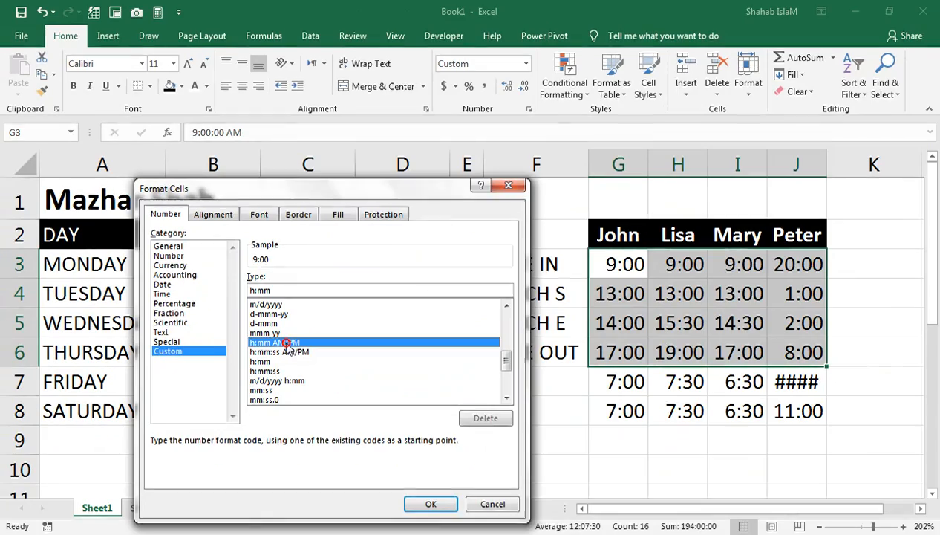
{"action": "left_click", "coordinate": [482, 345]}
{"action": "left_click", "coordinate": [427, 504]}
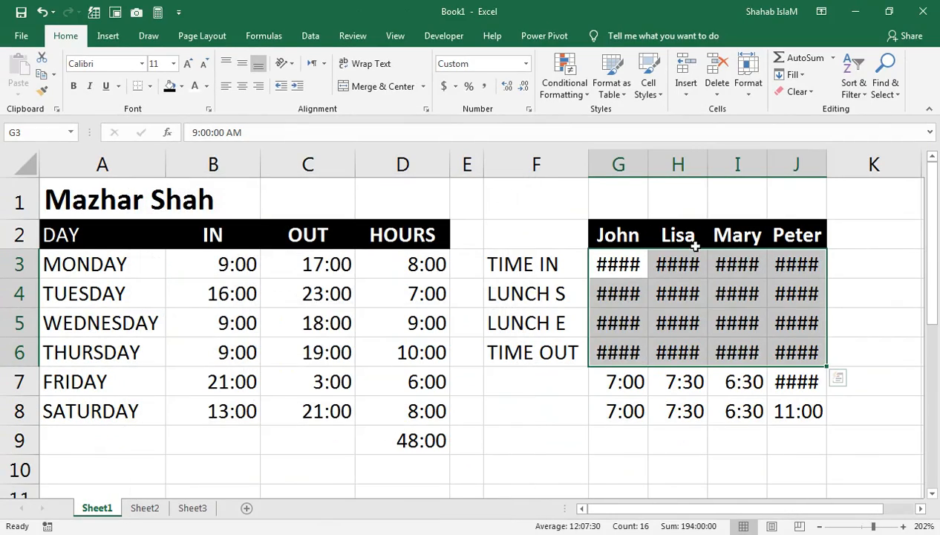
Auto-fit the widths of columns G through J to their contents.
{"action": "left_click_drag", "start_coordinate": [630, 165], "coordinate": [818, 163]}
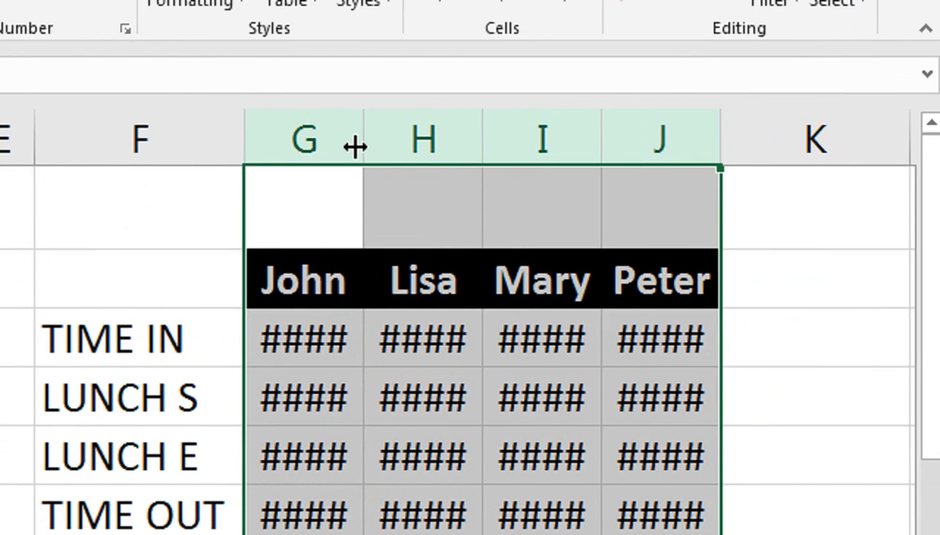
{"action": "double_click", "coordinate": [485, 134]}
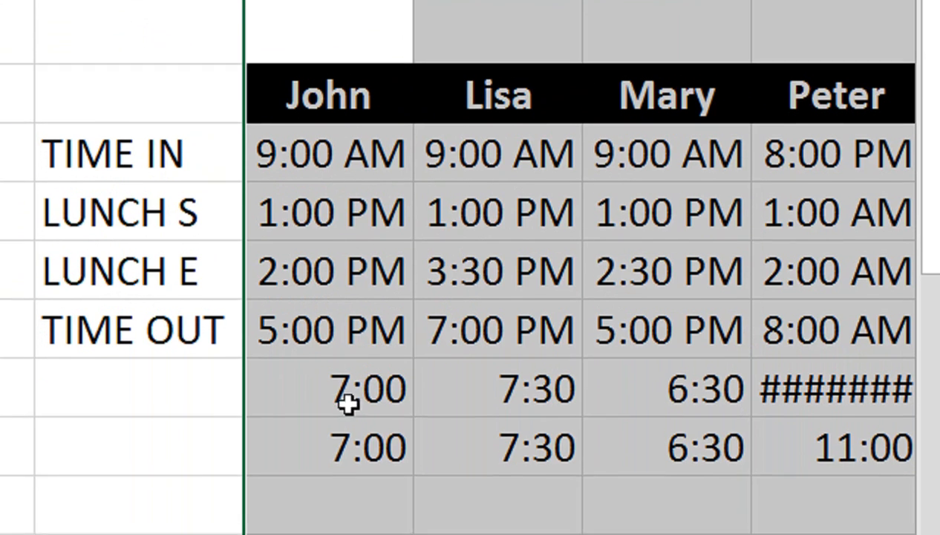
{"action": "left_click_drag", "start_coordinate": [346, 446], "coordinate": [647, 479]}
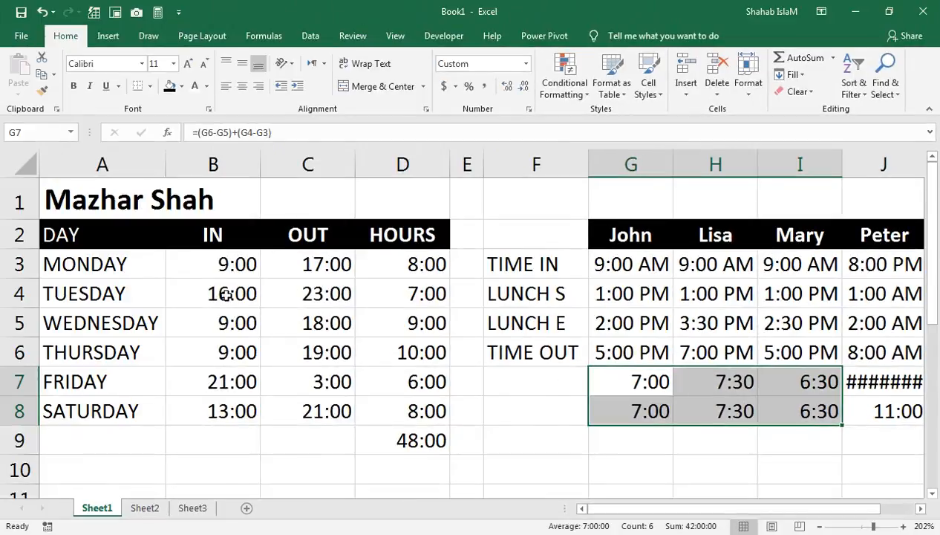
Apply the custom number format h:mm AM/PM to the IN and OUT times in B3:C8.
{"action": "left_click", "coordinate": [229, 274]}
{"action": "left_click_drag", "start_coordinate": [455, 281], "coordinate": [613, 534]}
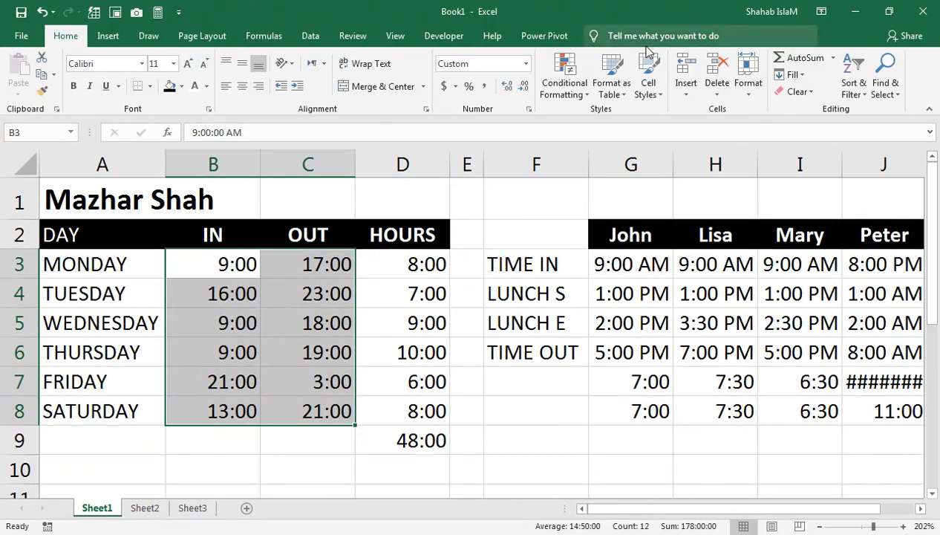
{"action": "left_click", "coordinate": [529, 109]}
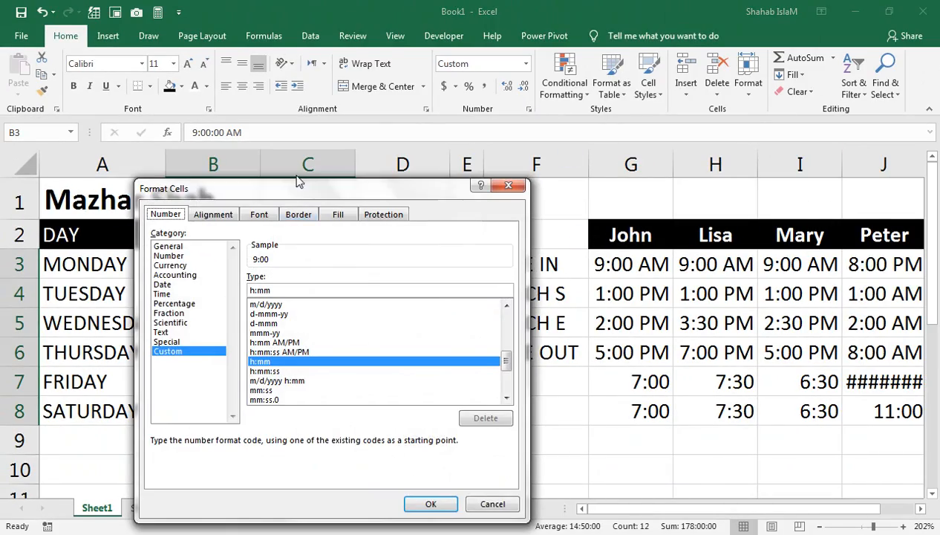
{"action": "left_click_drag", "start_coordinate": [296, 187], "coordinate": [683, 202]}
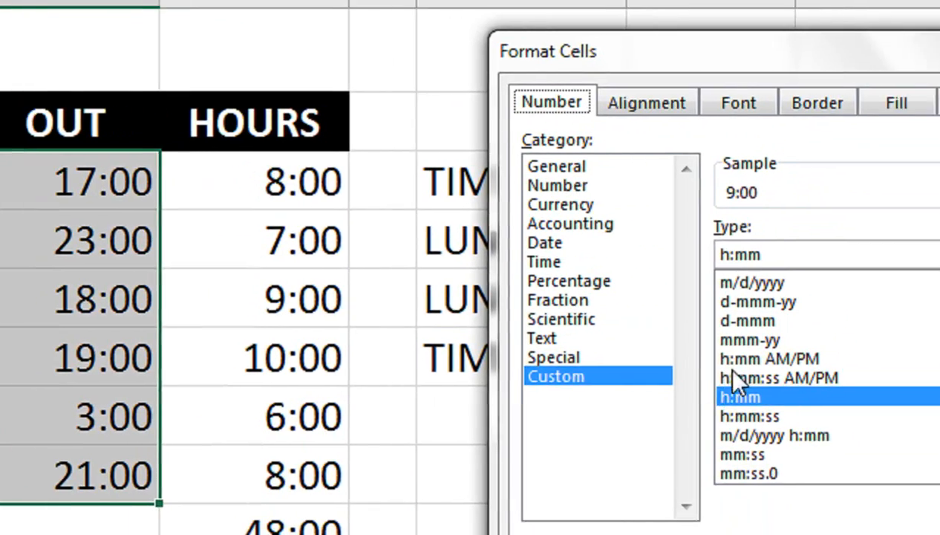
{"action": "left_click", "coordinate": [869, 382]}
{"action": "left_click", "coordinate": [794, 522]}
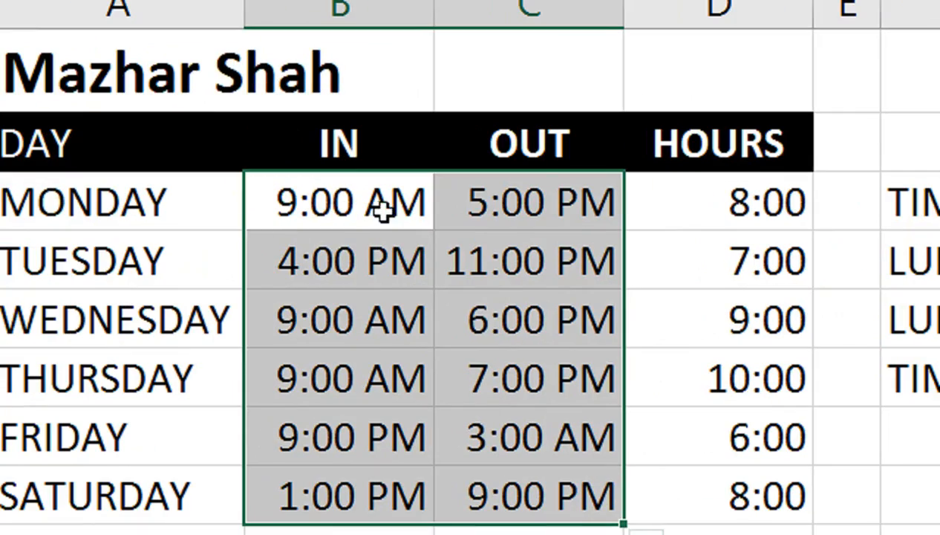
{"action": "left_click", "coordinate": [331, 271]}
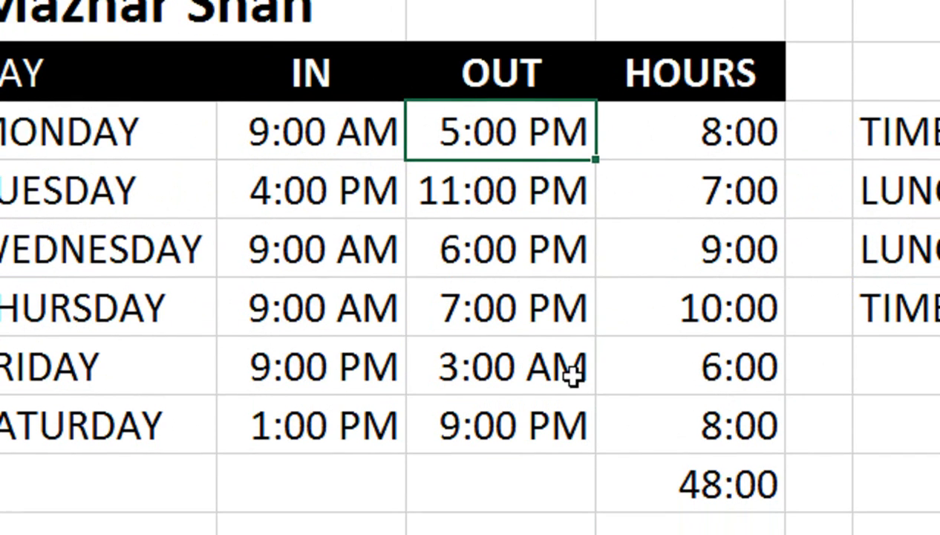
{"action": "left_click", "coordinate": [658, 366]}
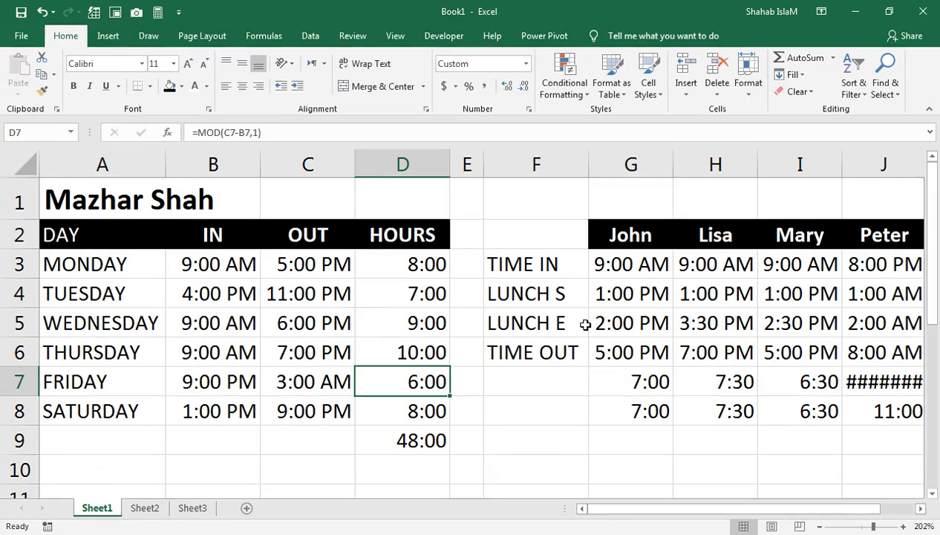
{"action": "left_click", "coordinate": [626, 292]}
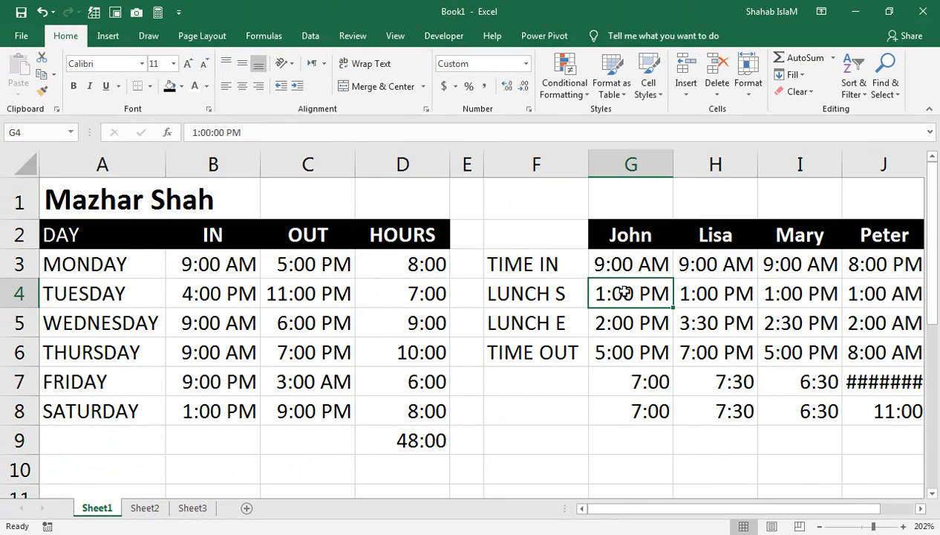